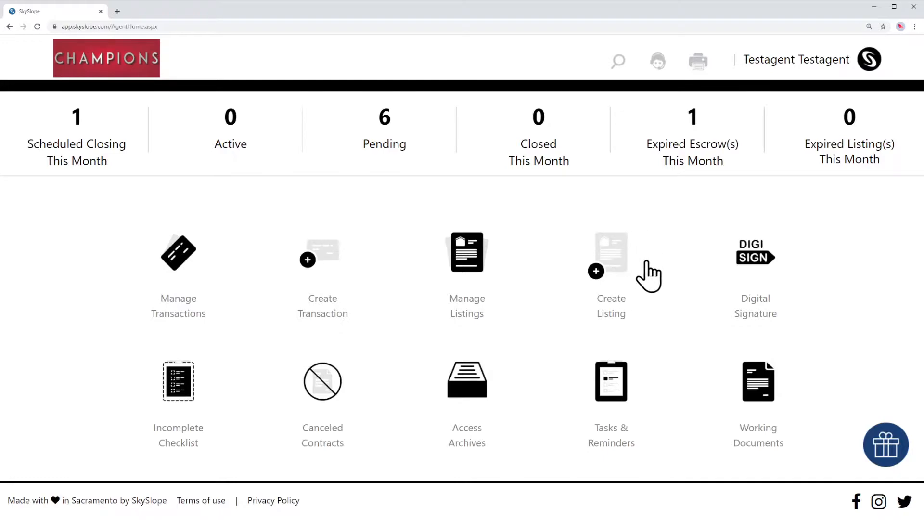
Start a new listing with Create Listing on the agent home page.
{"action": "left_click", "coordinate": [621, 267]}
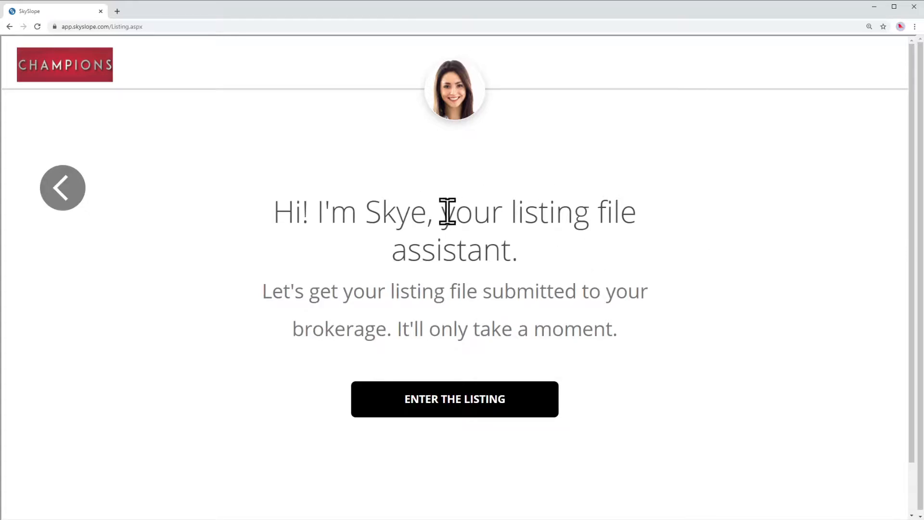
{"action": "left_click", "coordinate": [450, 408]}
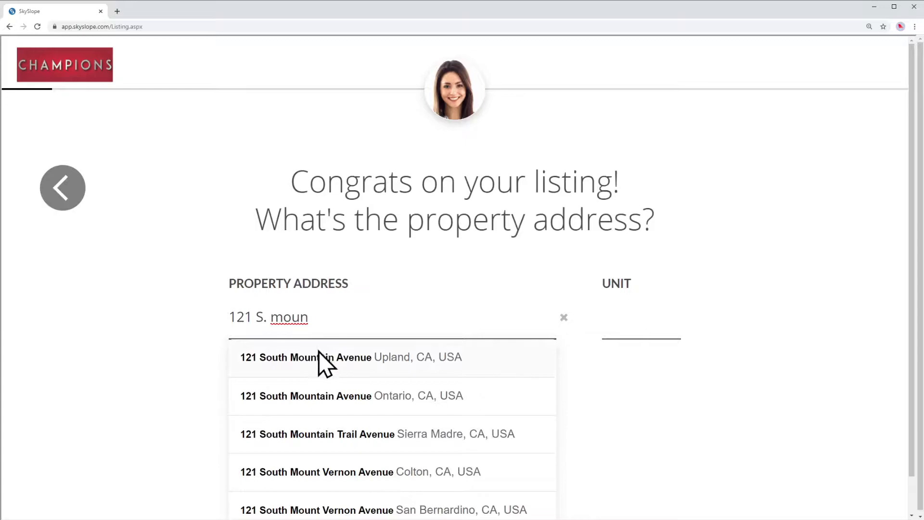
{"action": "left_click", "coordinate": [321, 359]}
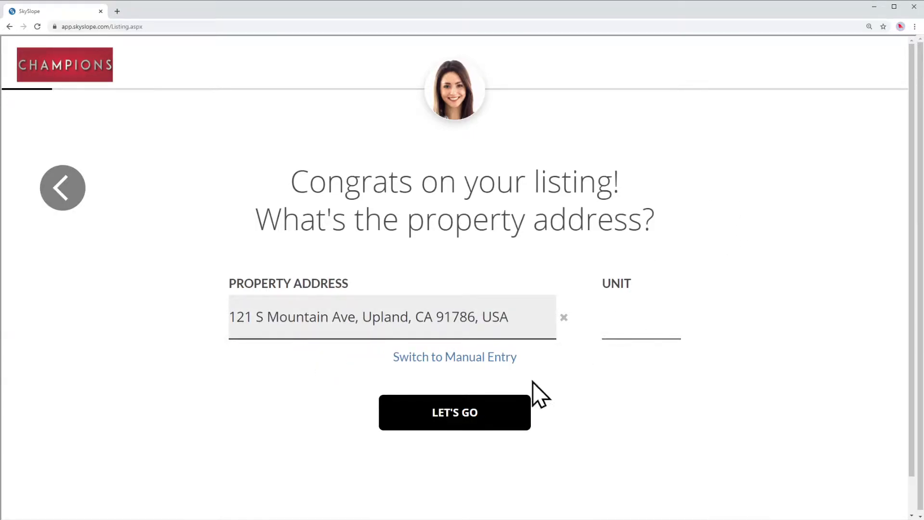
{"action": "left_click", "coordinate": [454, 414]}
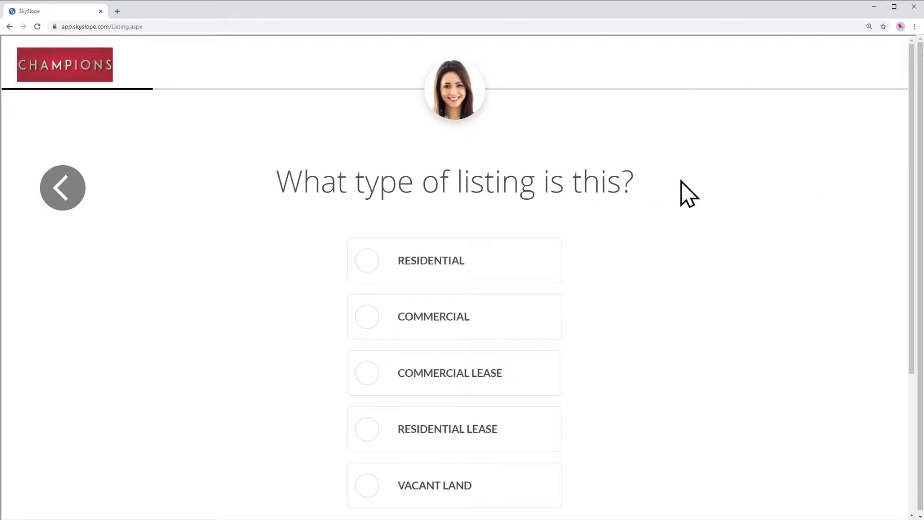
Set the listing type to Residential and the list price to 500000.
{"action": "scroll", "coordinate": [683, 192], "scroll_direction": "down", "scroll_amount": 2}
{"action": "scroll", "coordinate": [705, 180], "scroll_direction": "up", "scroll_amount": 1}
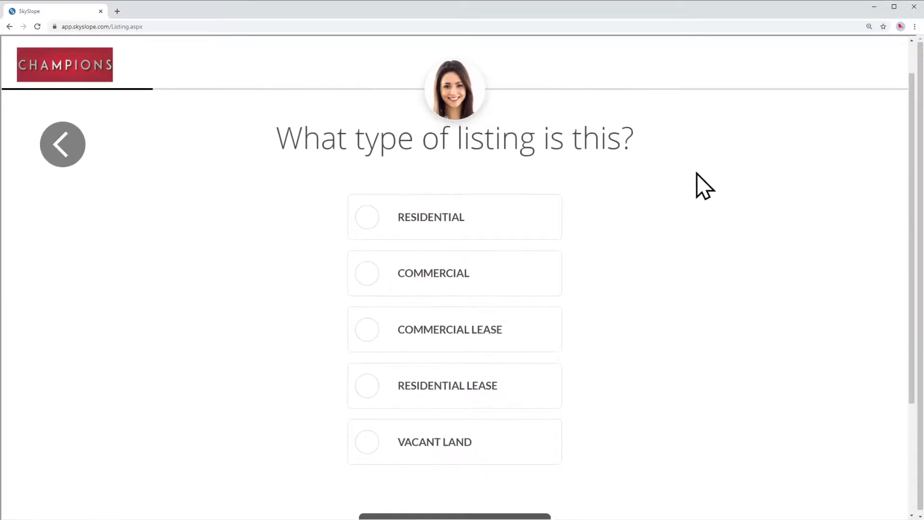
{"action": "left_click", "coordinate": [429, 223]}
{"action": "scroll", "coordinate": [645, 221], "scroll_direction": "down", "scroll_amount": 2}
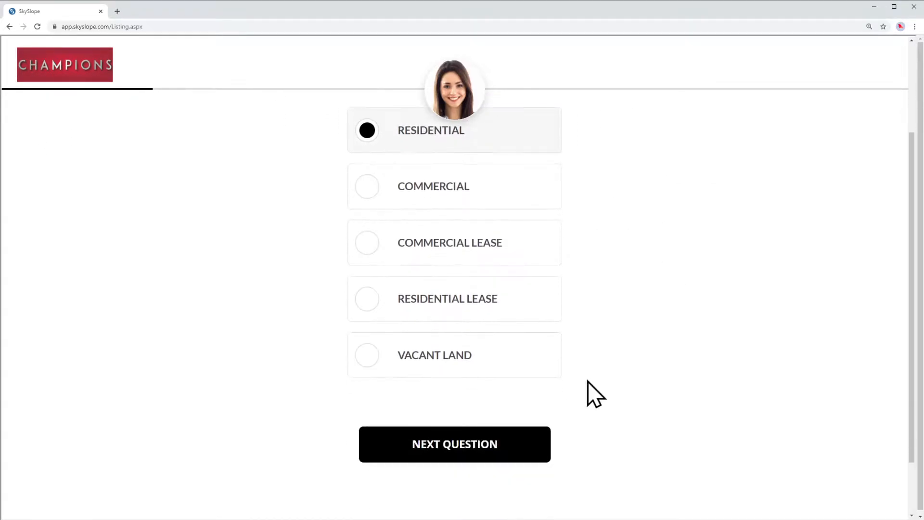
{"action": "left_click", "coordinate": [445, 450]}
{"action": "type", "text": "5000000"}
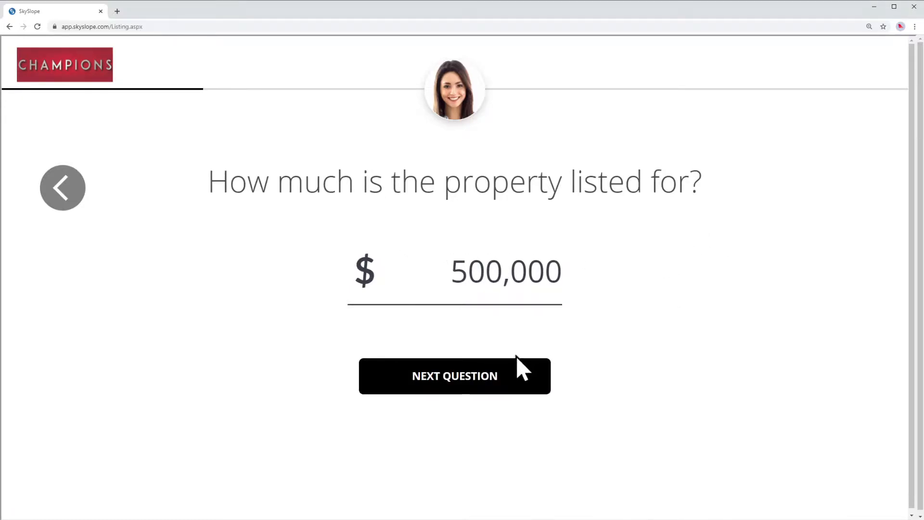
Enter 2.50% for both commissions, then switch each to a flat $10,000.
{"action": "left_click", "coordinate": [466, 378]}
{"action": "scroll", "coordinate": [763, 181], "scroll_direction": "down", "scroll_amount": 1}
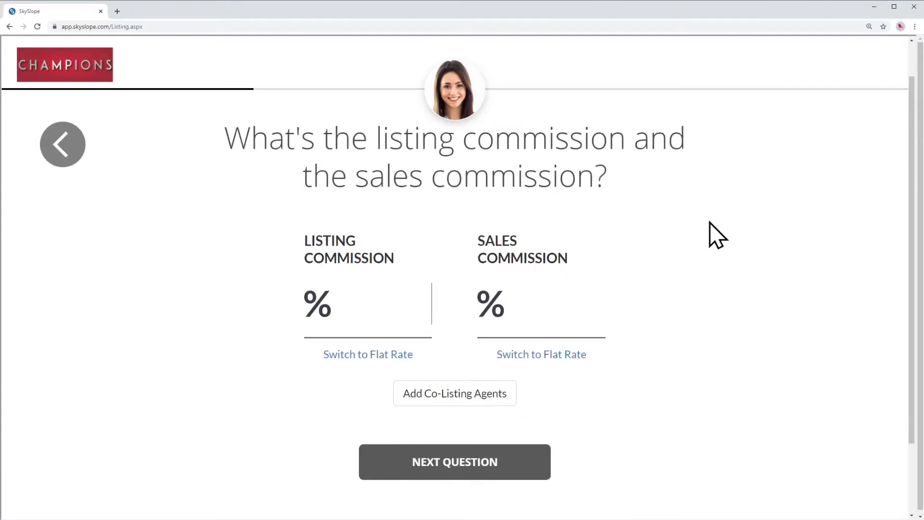
{"action": "type", "text": "2.50"}
{"action": "key", "text": "Tab"}
{"action": "type", "text": "2.50"}
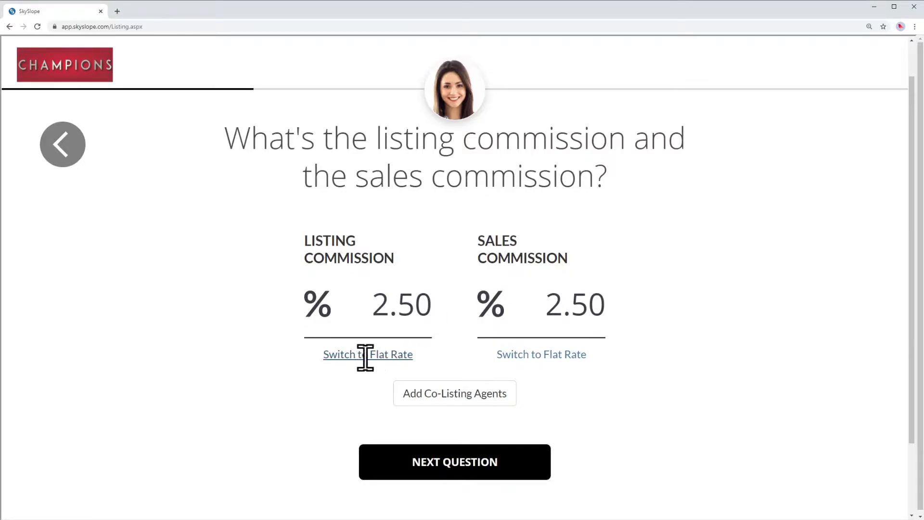
{"action": "left_click", "coordinate": [390, 355]}
{"action": "type", "text": "10000"}
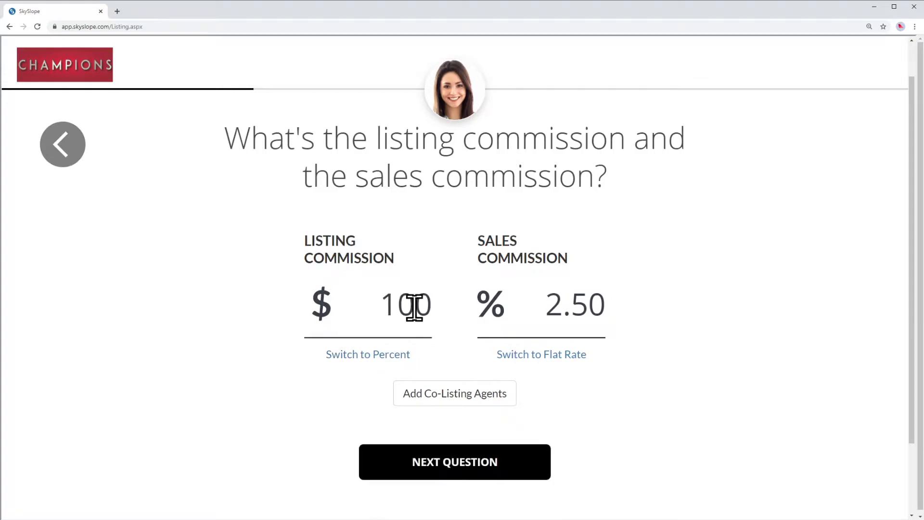
{"action": "key", "text": "Tab"}
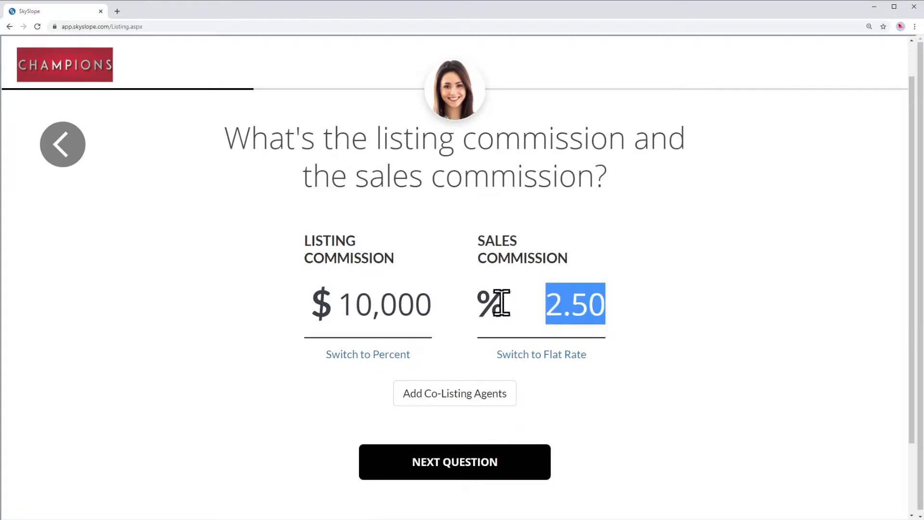
{"action": "left_click", "coordinate": [551, 353]}
{"action": "type", "text": "10,000"}
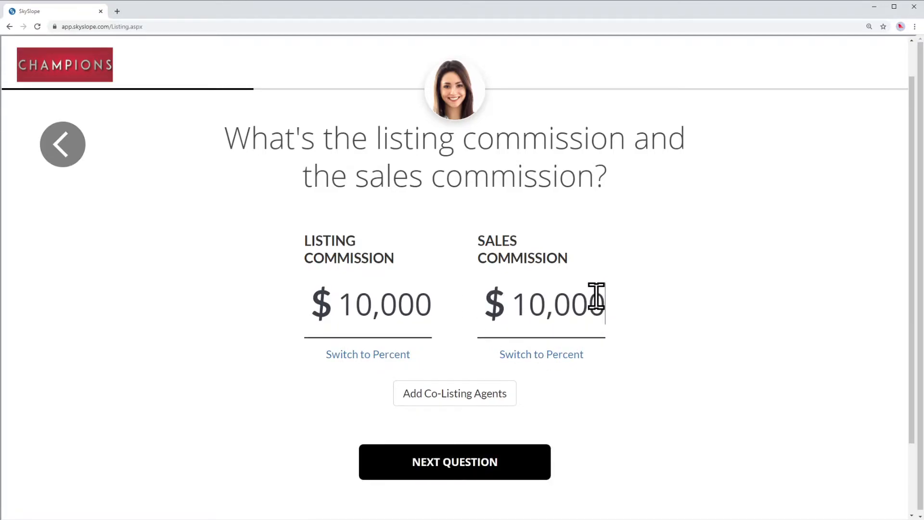
Add a Champions office agent as co-listing agent, then remove them again.
{"action": "scroll", "coordinate": [705, 262], "scroll_direction": "down", "scroll_amount": 1}
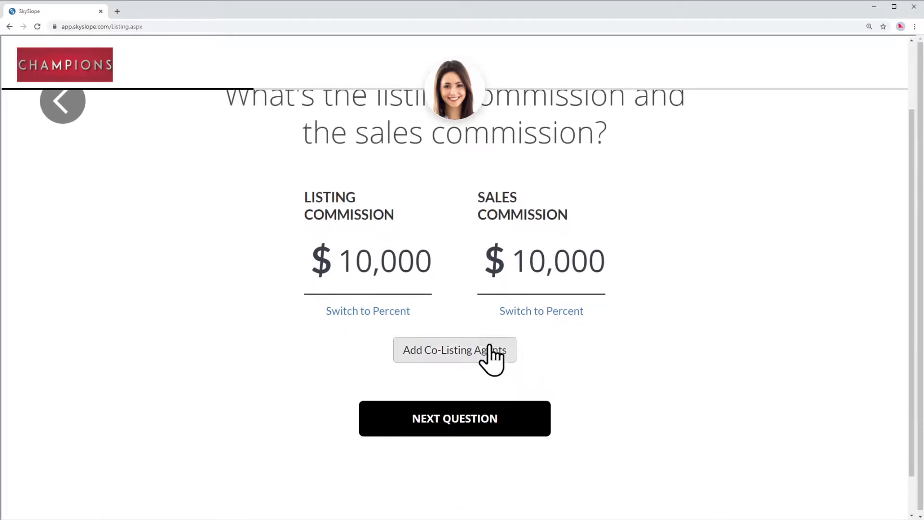
{"action": "left_click", "coordinate": [446, 356]}
{"action": "type", "text": "ashl"}
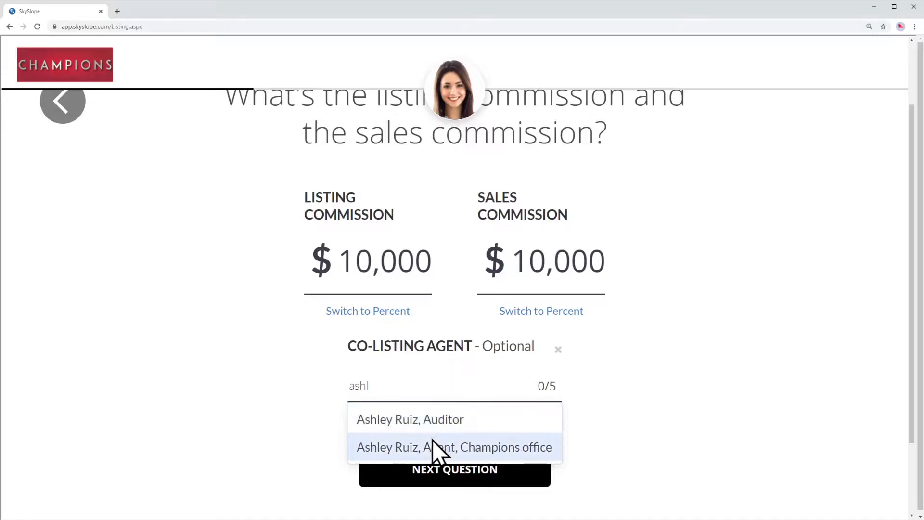
{"action": "left_click", "coordinate": [432, 439]}
{"action": "left_click", "coordinate": [557, 349]}
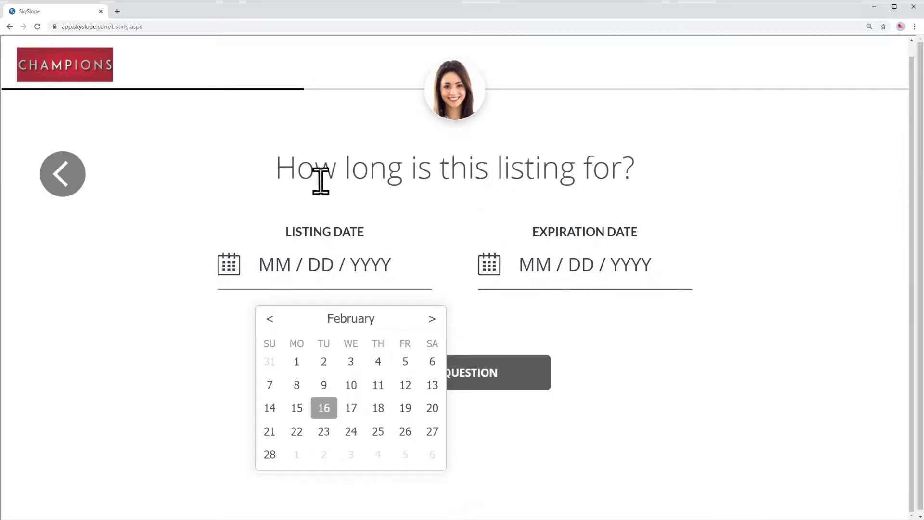
Set the listing date to January 1, 2021 and expiration to April 1, 2021.
{"action": "left_click_drag", "start_coordinate": [275, 171], "coordinate": [729, 164]}
{"action": "left_click", "coordinate": [412, 262]}
{"action": "left_click", "coordinate": [271, 319]}
{"action": "left_click", "coordinate": [405, 361]}
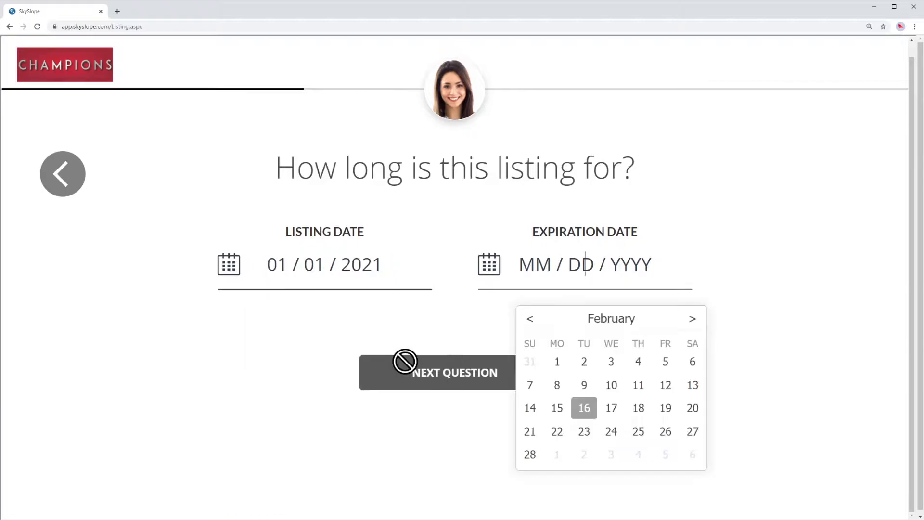
{"action": "left_click", "coordinate": [692, 319]}
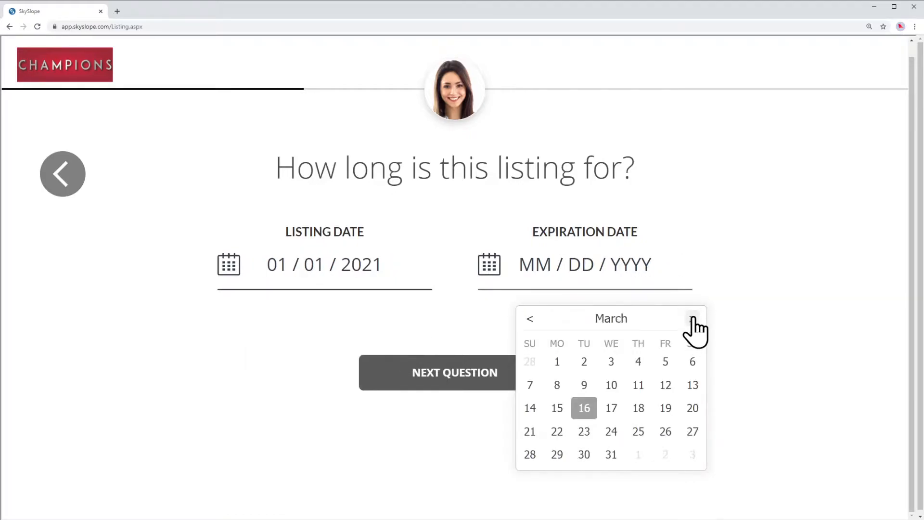
{"action": "left_click", "coordinate": [692, 319]}
{"action": "left_click", "coordinate": [638, 361]}
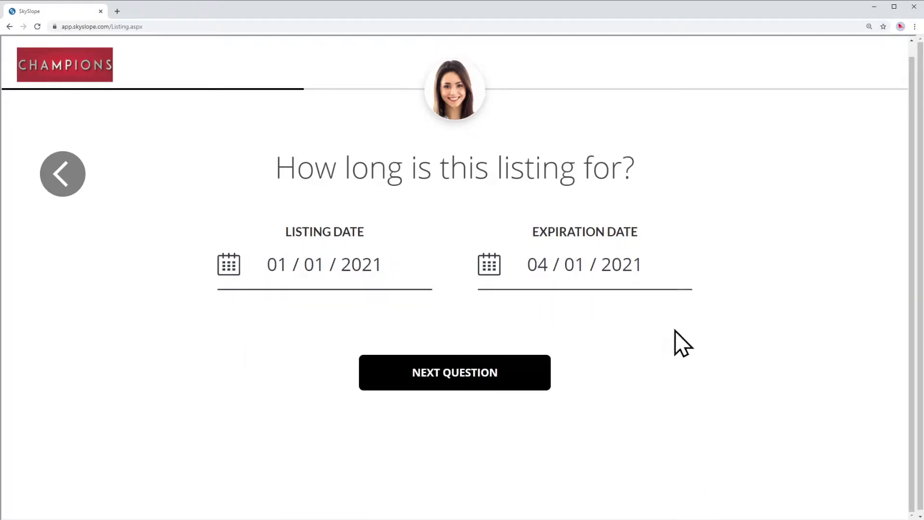
Enter Seller 1's first and last name, adding and removing a second seller.
{"action": "left_click", "coordinate": [454, 371]}
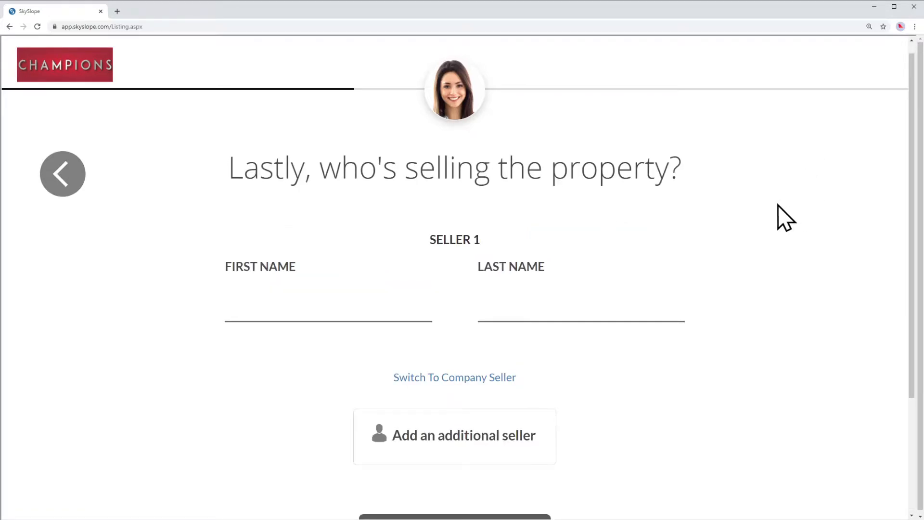
{"action": "type", "text": "Sellerfirst"}
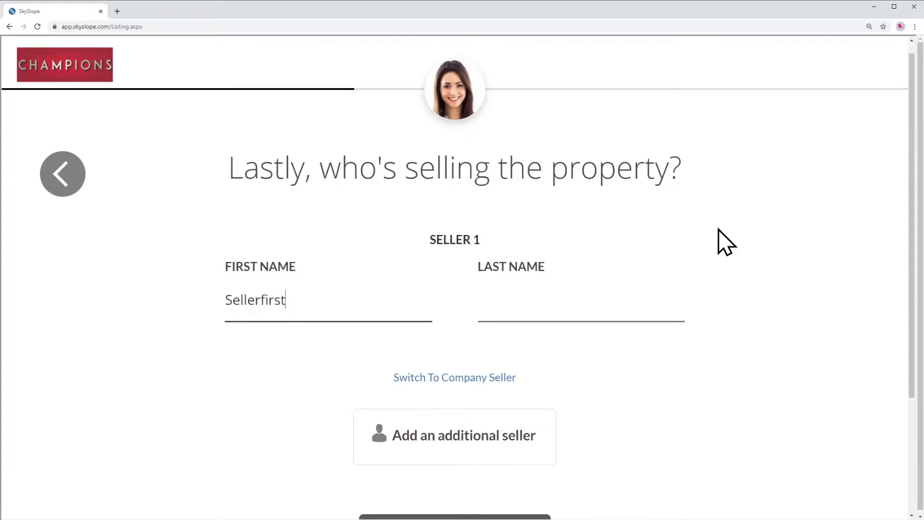
{"action": "key", "text": "Tab"}
{"action": "type", "text": "S"}
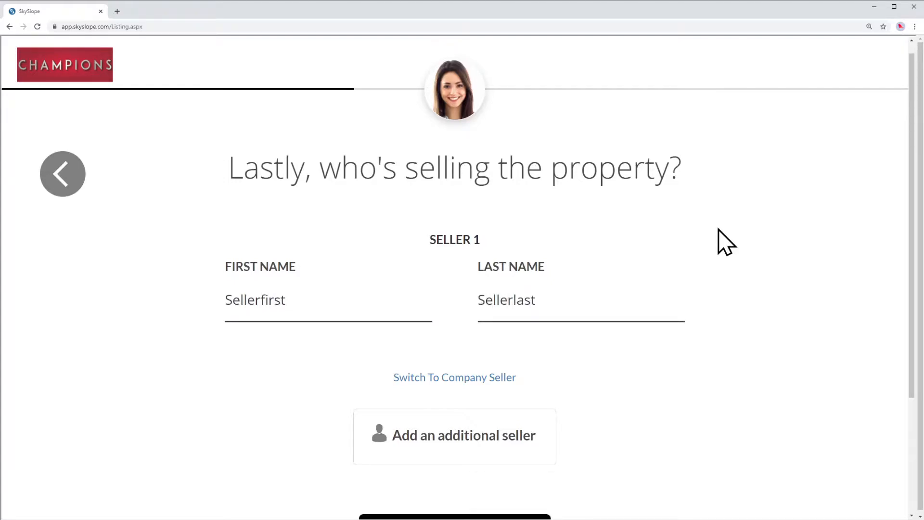
{"action": "scroll", "coordinate": [732, 237], "scroll_direction": "down", "scroll_amount": 2}
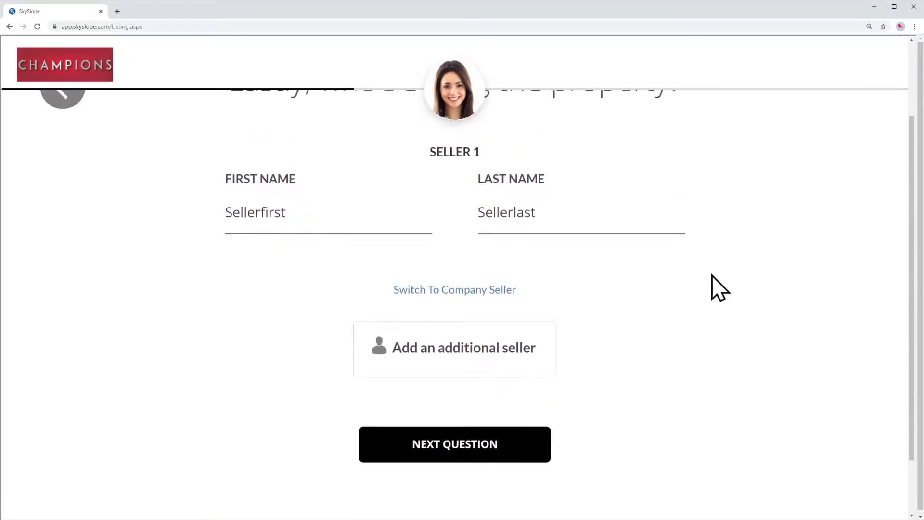
{"action": "left_click", "coordinate": [471, 365]}
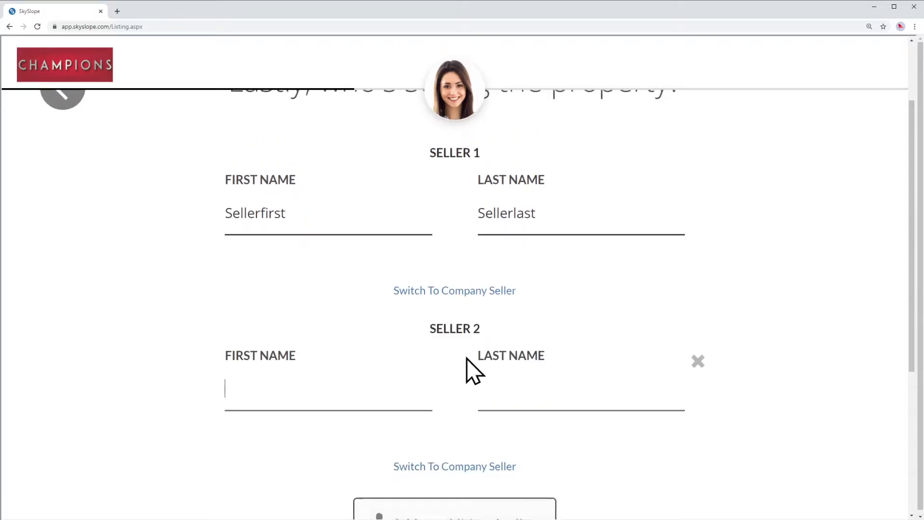
{"action": "left_click", "coordinate": [696, 359]}
{"action": "left_click", "coordinate": [453, 453]}
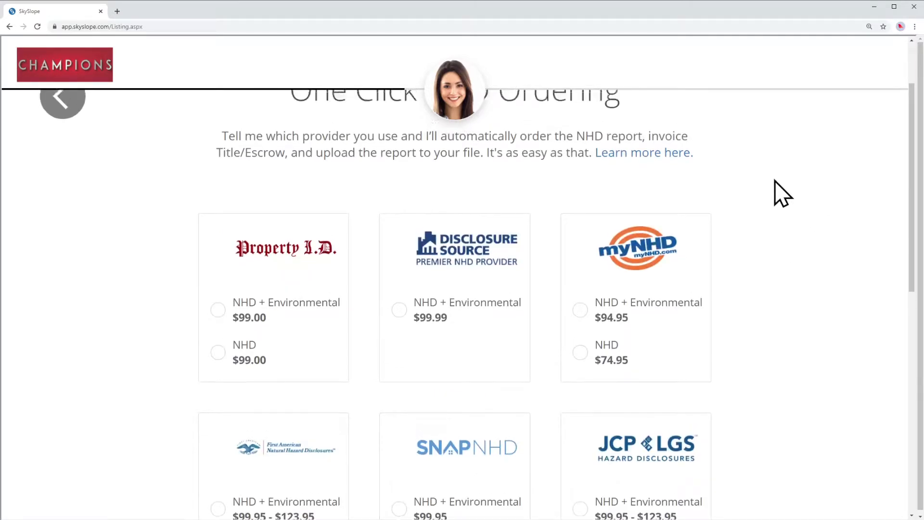
Review the NHD provider offer and decline it with 'No thanks, Skye'.
{"action": "scroll", "coordinate": [772, 187], "scroll_direction": "up", "scroll_amount": 2}
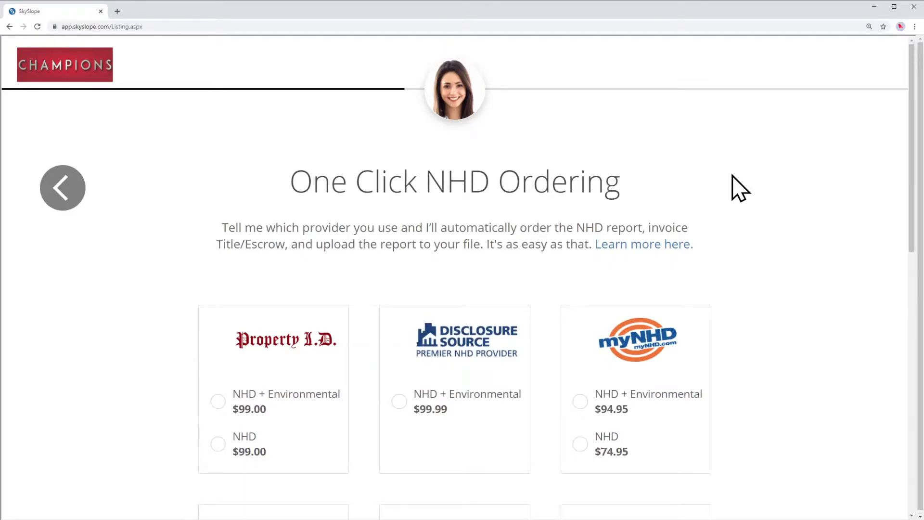
{"action": "scroll", "coordinate": [732, 176], "scroll_direction": "down", "scroll_amount": 1}
{"action": "left_click_drag", "start_coordinate": [645, 184], "coordinate": [489, 201]}
{"action": "left_click", "coordinate": [359, 201]}
{"action": "left_click", "coordinate": [504, 226]}
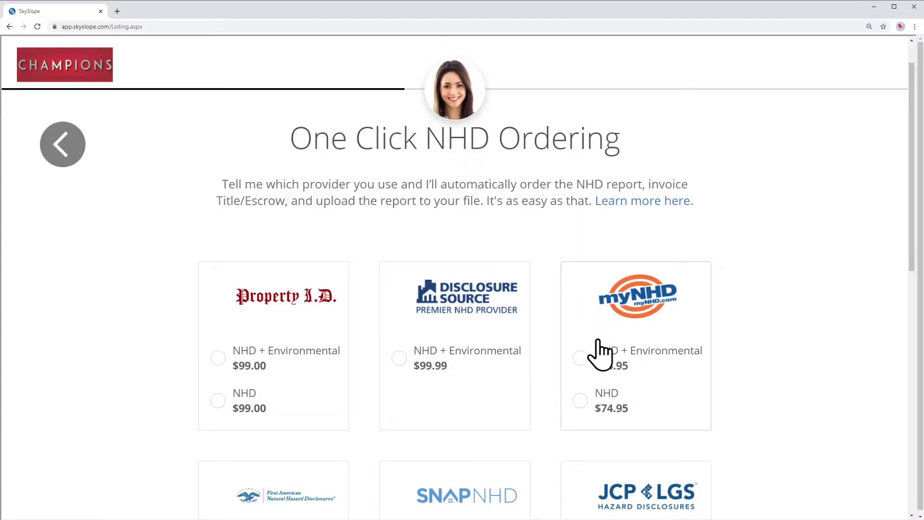
{"action": "scroll", "coordinate": [753, 250], "scroll_direction": "down", "scroll_amount": 3}
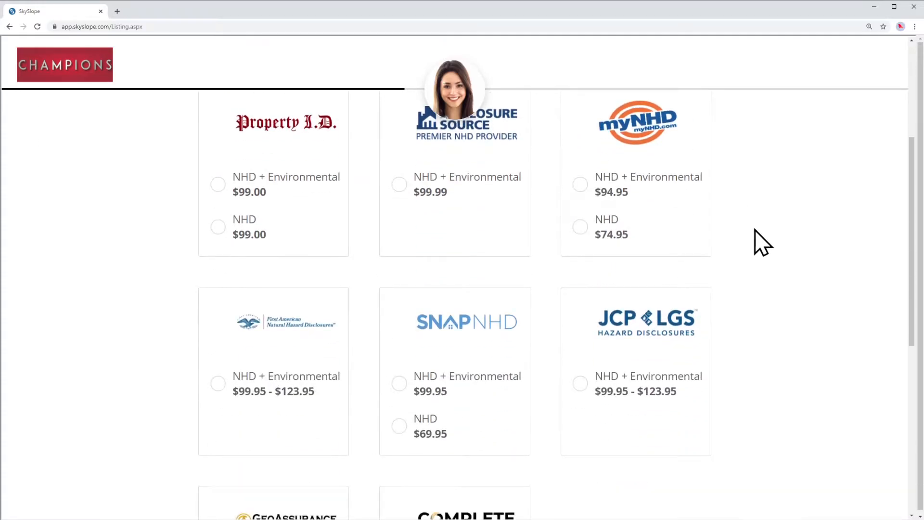
{"action": "scroll", "coordinate": [754, 230], "scroll_direction": "down", "scroll_amount": 7}
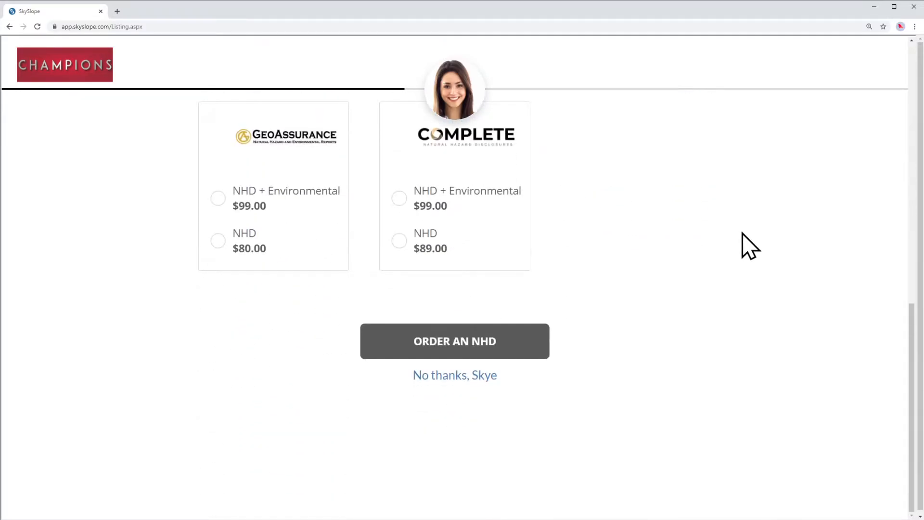
{"action": "left_click", "coordinate": [466, 374]}
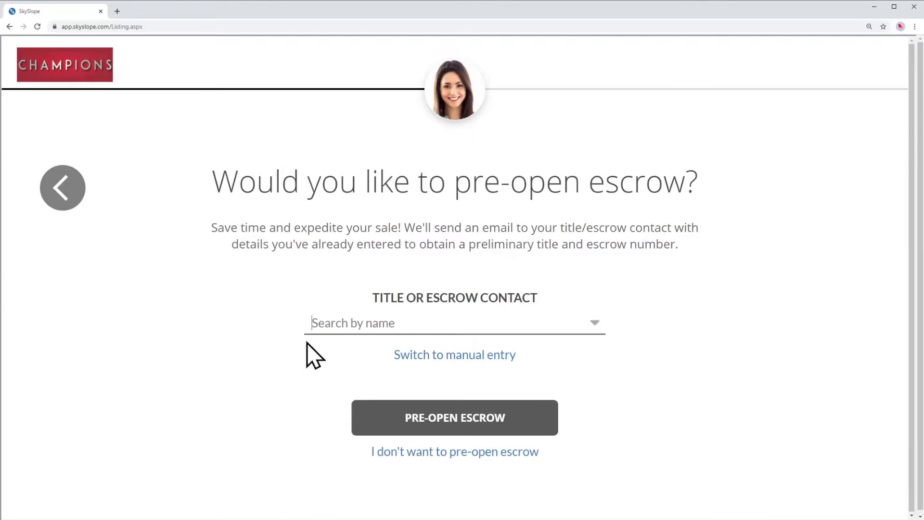
Pre-open escrow through the first matching title/escrow contact from the search.
{"action": "left_click", "coordinate": [348, 326]}
{"action": "type", "text": "Norma"}
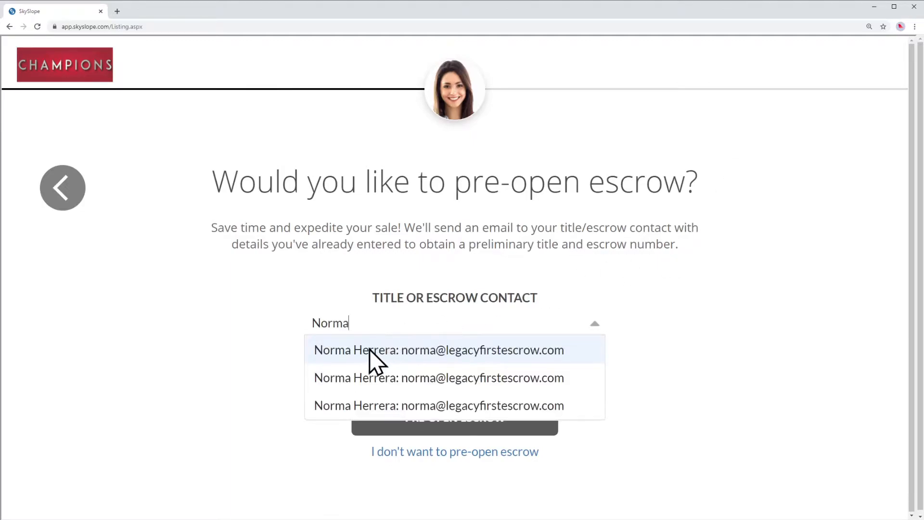
{"action": "left_click", "coordinate": [368, 349]}
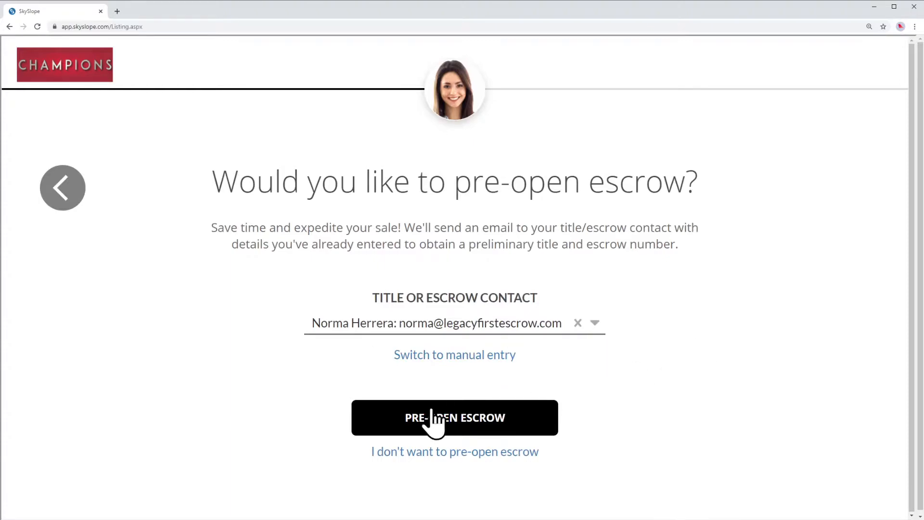
{"action": "left_click", "coordinate": [472, 419]}
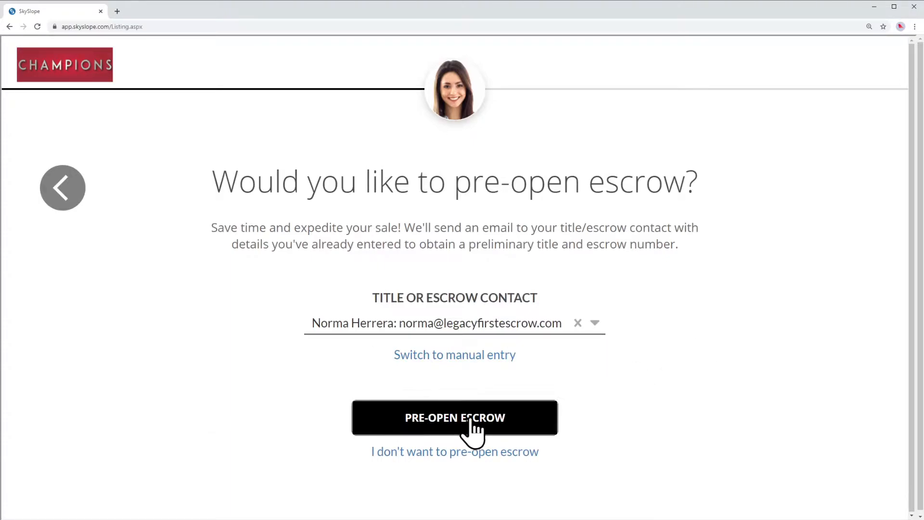
{"action": "scroll", "coordinate": [743, 204], "scroll_direction": "down", "scroll_amount": 2}
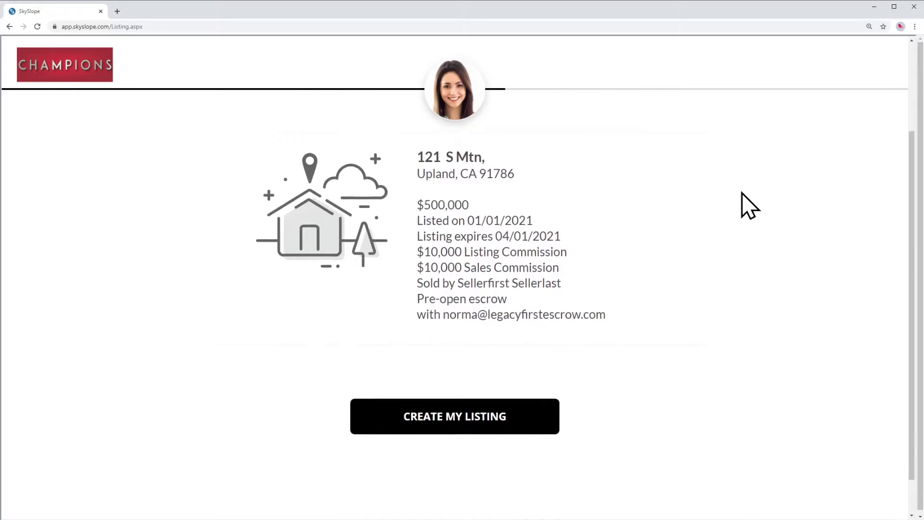
{"action": "scroll", "coordinate": [741, 193], "scroll_direction": "up", "scroll_amount": 1}
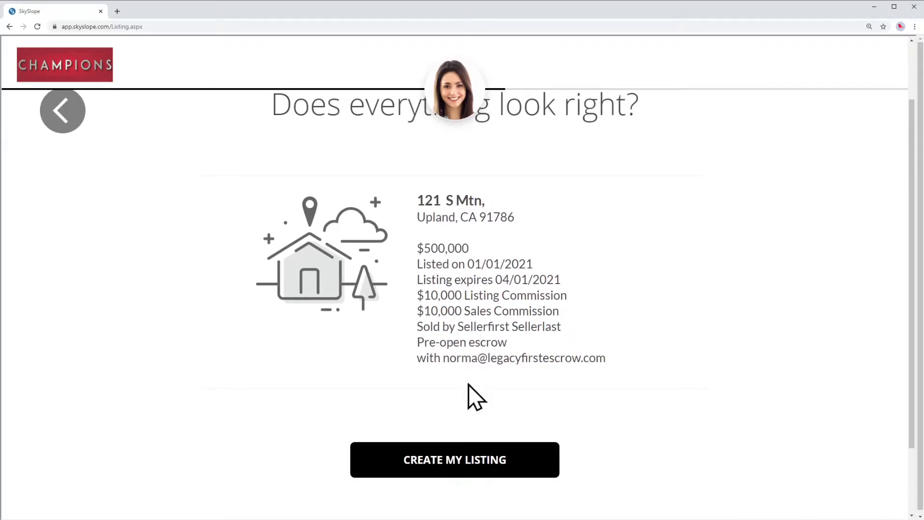
{"action": "left_click", "coordinate": [464, 476]}
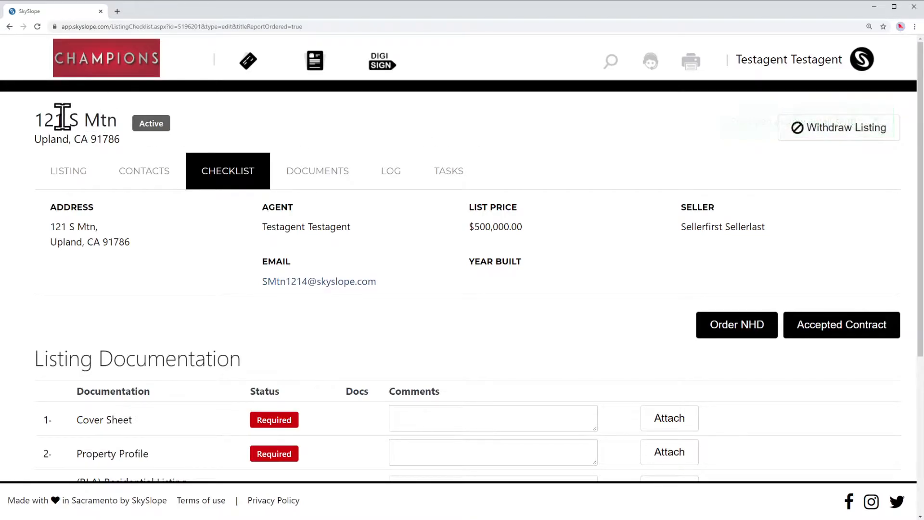
{"action": "left_click_drag", "start_coordinate": [35, 121], "coordinate": [115, 127]}
{"action": "left_click", "coordinate": [117, 137]}
{"action": "scroll", "coordinate": [597, 168], "scroll_direction": "down", "scroll_amount": 3}
{"action": "scroll", "coordinate": [591, 162], "scroll_direction": "down", "scroll_amount": 2}
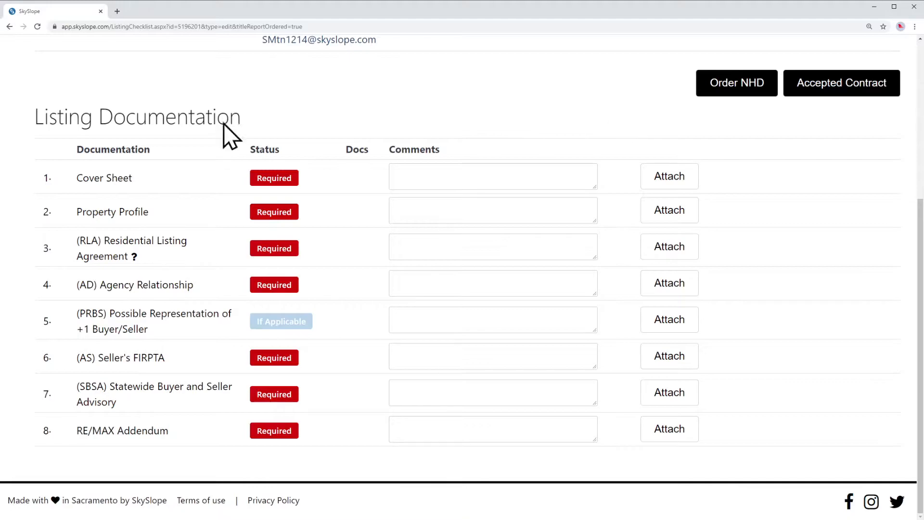
{"action": "left_click_drag", "start_coordinate": [89, 117], "coordinate": [244, 122]}
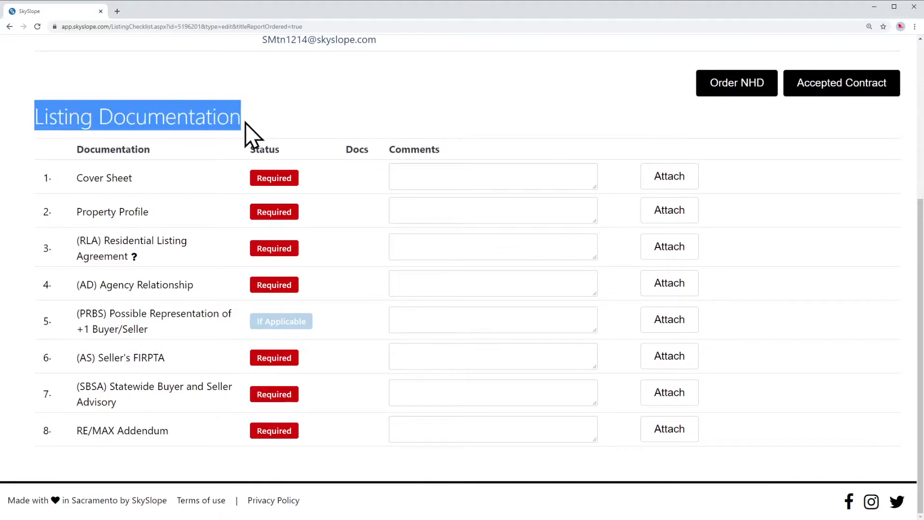
{"action": "left_click", "coordinate": [254, 122]}
{"action": "left_click_drag", "start_coordinate": [34, 120], "coordinate": [198, 456]}
{"action": "left_click", "coordinate": [198, 455]}
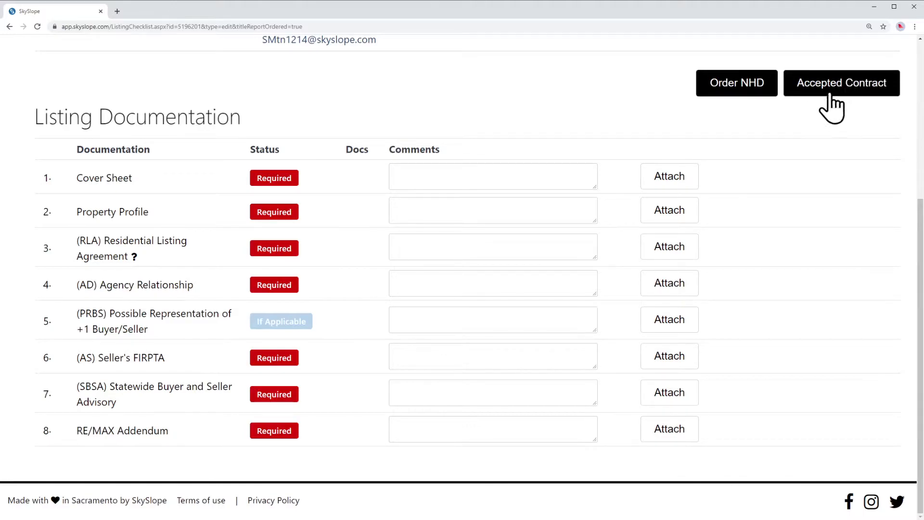
{"action": "left_click_drag", "start_coordinate": [73, 179], "coordinate": [129, 180]}
{"action": "left_click", "coordinate": [195, 178]}
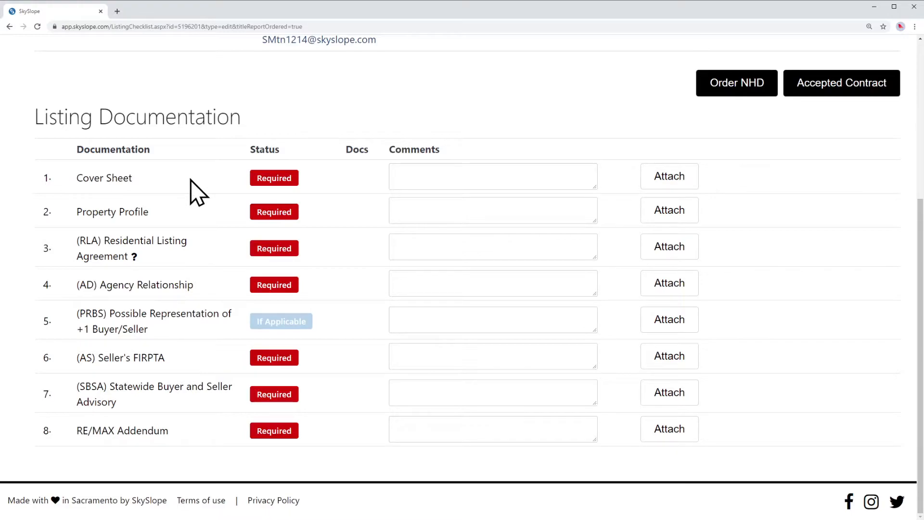
Upload Test_document_0.pdf to the Cover Sheet checklist item.
{"action": "left_click", "coordinate": [679, 185]}
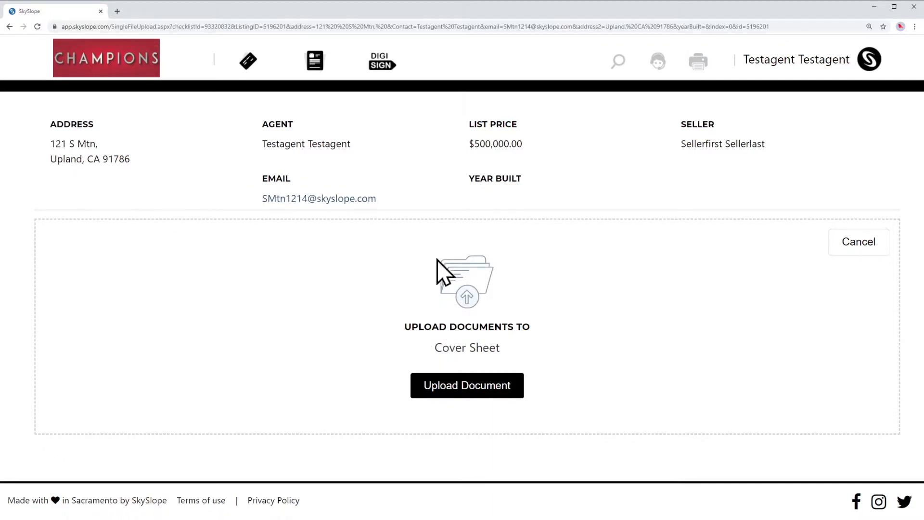
{"action": "left_click", "coordinate": [474, 391]}
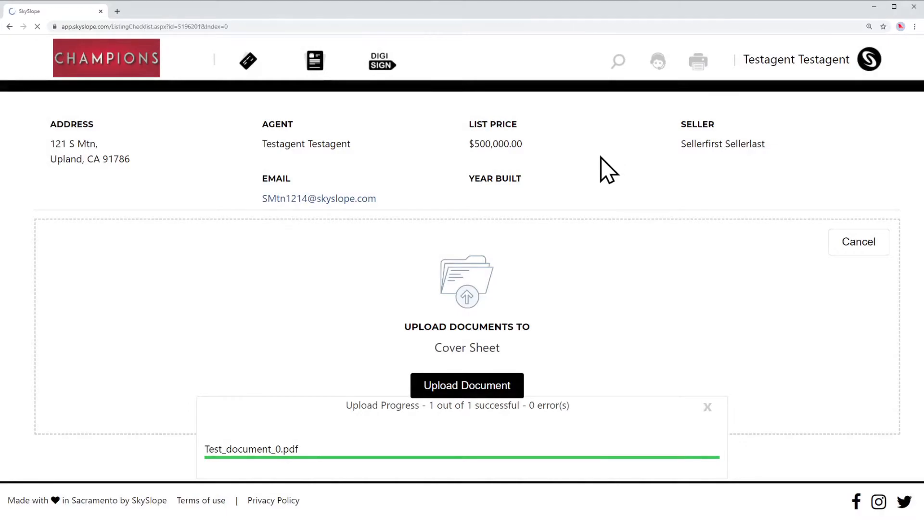
{"action": "scroll", "coordinate": [600, 156], "scroll_direction": "down", "scroll_amount": 5}
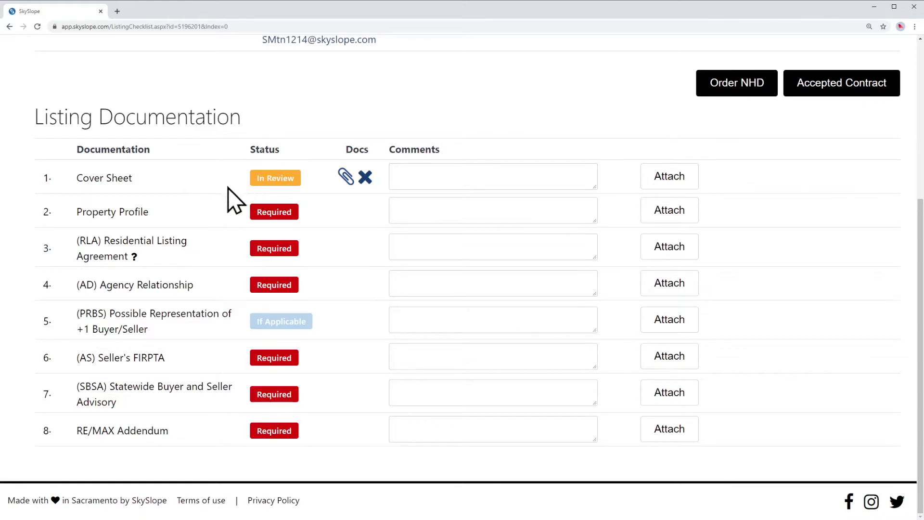
{"action": "left_click", "coordinate": [346, 177]}
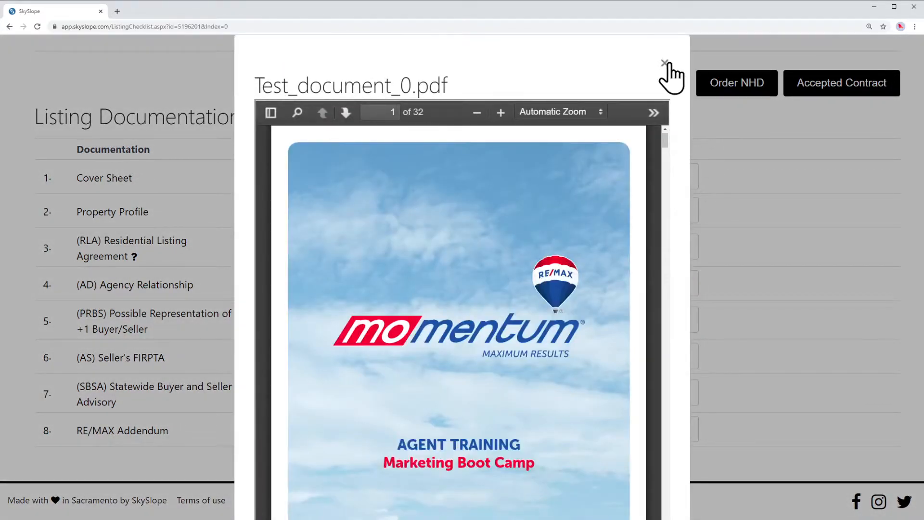
{"action": "left_click", "coordinate": [664, 63]}
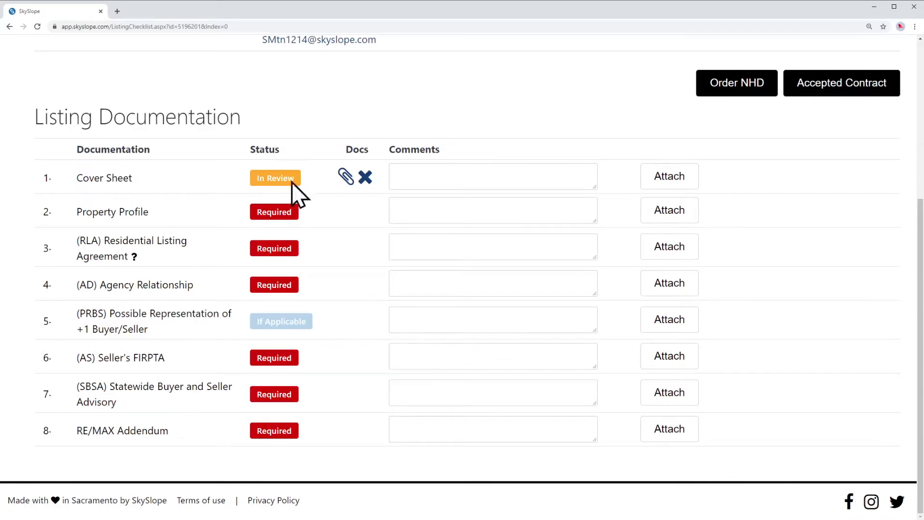
Upload Test_document_1.pdf as a second file on the Cover Sheet item.
{"action": "left_click", "coordinate": [668, 179]}
{"action": "left_click", "coordinate": [502, 388]}
{"action": "key", "text": "Return"}
{"action": "left_click_drag", "start_coordinate": [78, 186], "coordinate": [149, 190]}
{"action": "left_click", "coordinate": [159, 190]}
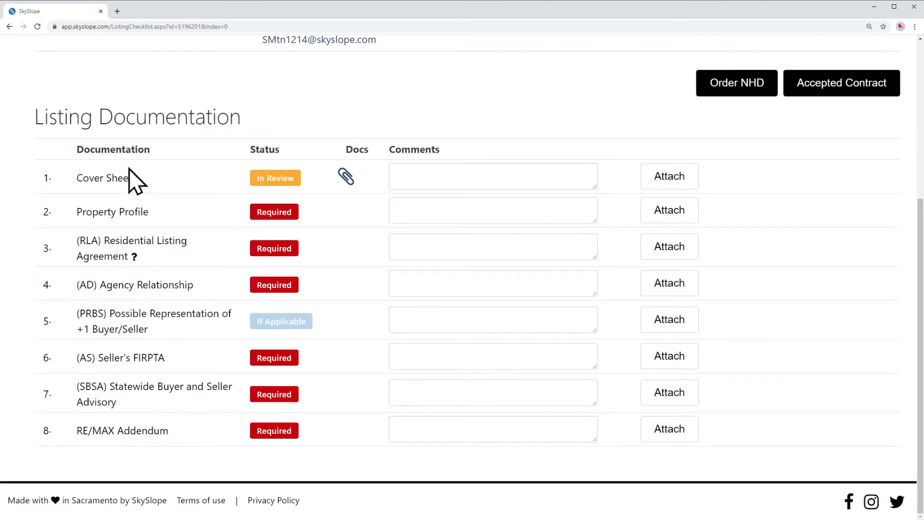
{"action": "mouse_move", "coordinate": [160, 183]}
{"action": "left_mouse_down"}
{"action": "mouse_move", "coordinate": [89, 192]}
{"action": "mouse_move", "coordinate": [144, 179]}
{"action": "left_mouse_up"}
{"action": "left_click", "coordinate": [72, 179]}
{"action": "left_click", "coordinate": [164, 180]}
Start an Accepted Contract transaction and confirm the $500,000.00 sale price.
{"action": "left_click", "coordinate": [846, 89]}
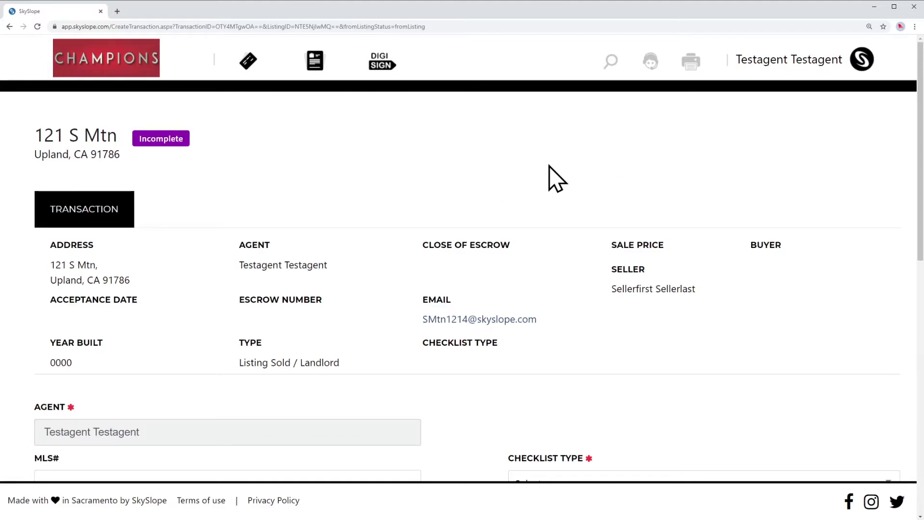
{"action": "scroll", "coordinate": [555, 179], "scroll_direction": "down", "scroll_amount": 8}
{"action": "scroll", "coordinate": [459, 200], "scroll_direction": "down", "scroll_amount": 2}
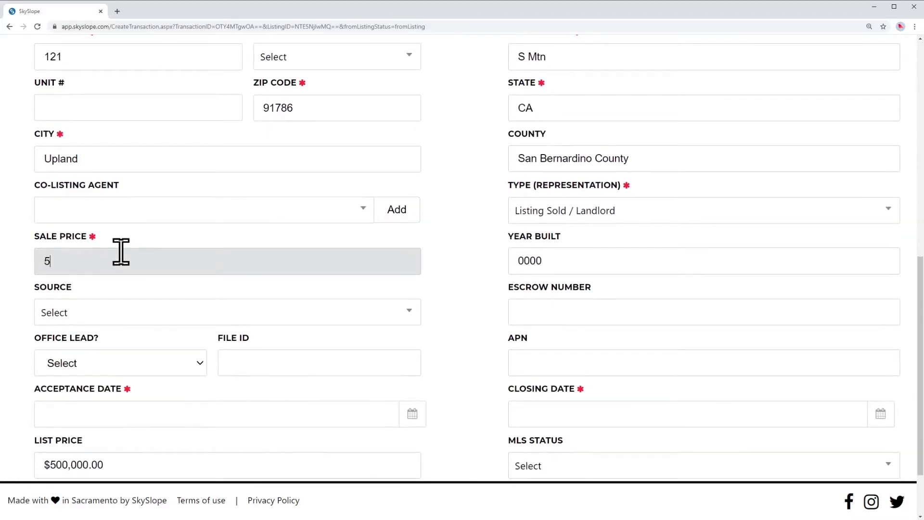
{"action": "key", "text": "Tab"}
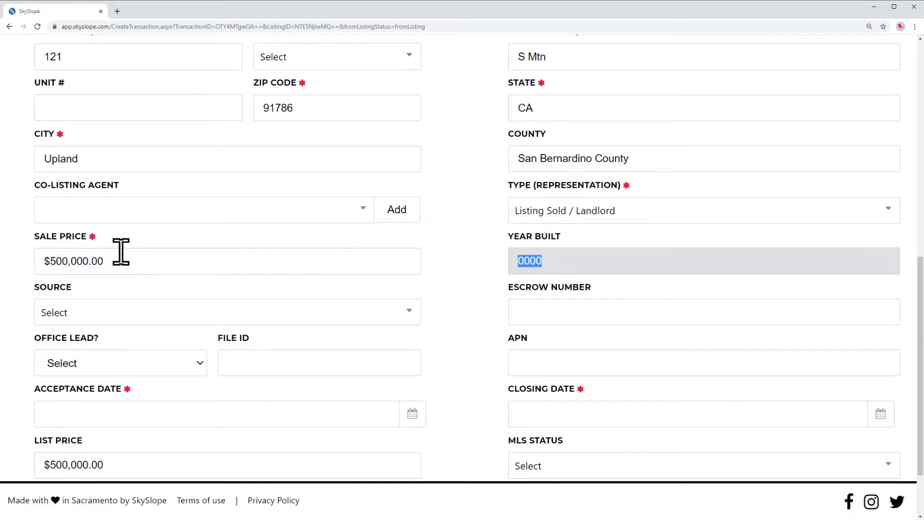
Set the acceptance date to 02/01/2021 and the closing date to 03/01/2021.
{"action": "left_click", "coordinate": [97, 411]}
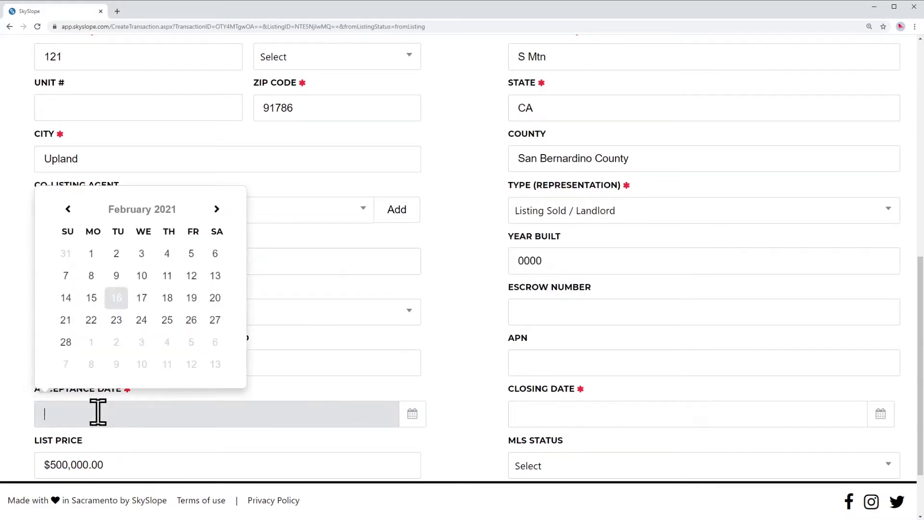
{"action": "left_click", "coordinate": [91, 255]}
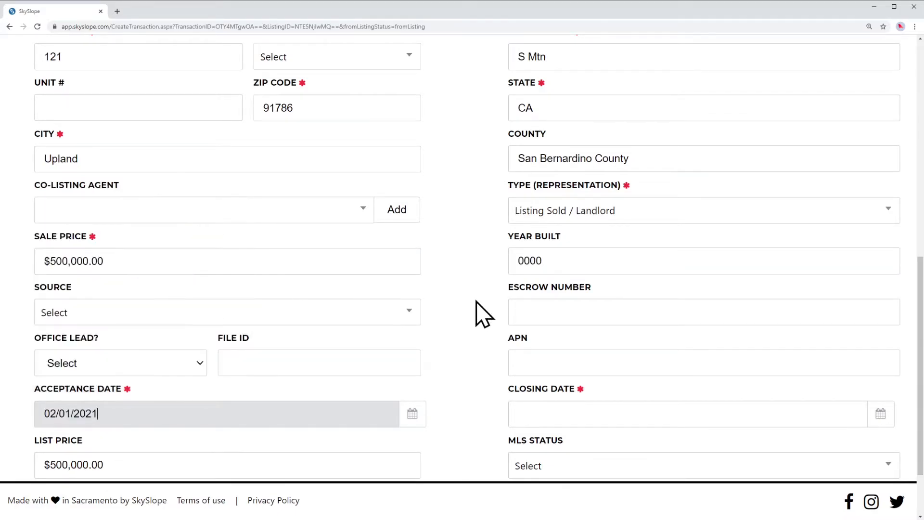
{"action": "scroll", "coordinate": [476, 313], "scroll_direction": "down", "scroll_amount": 2}
{"action": "left_click", "coordinate": [548, 333]}
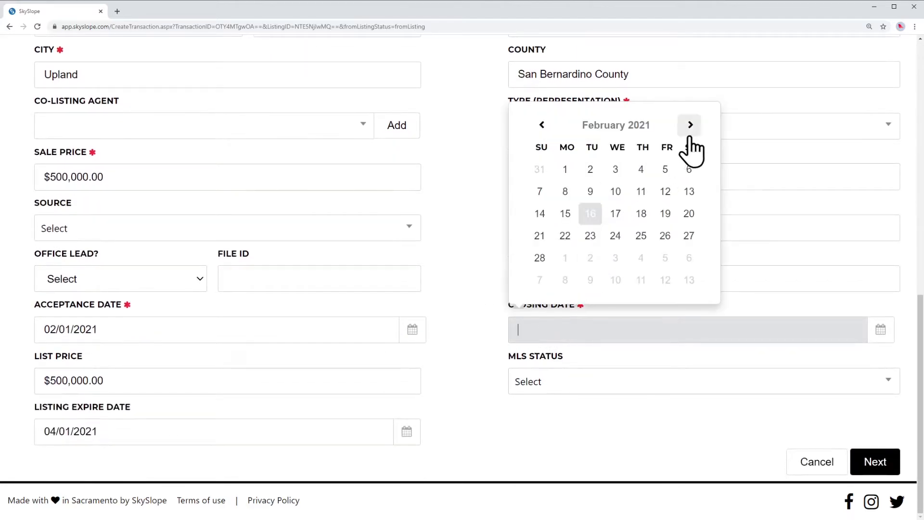
{"action": "left_click", "coordinate": [564, 258]}
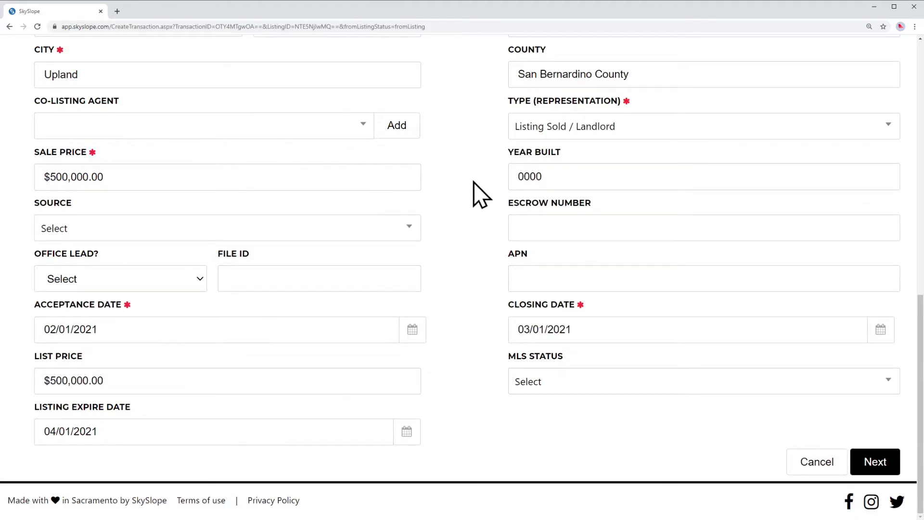
{"action": "scroll", "coordinate": [474, 202], "scroll_direction": "up", "scroll_amount": 3}
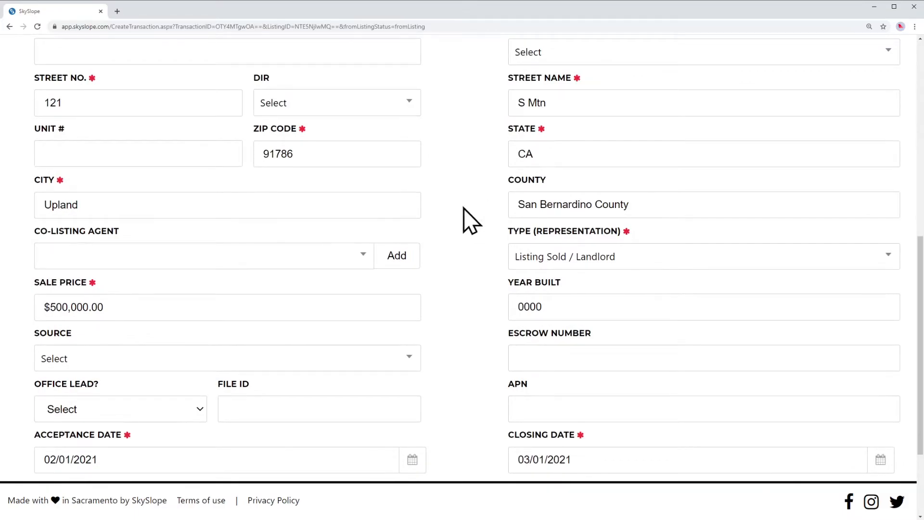
Choose Residential Sale from the Checklist Type list.
{"action": "scroll", "coordinate": [472, 211], "scroll_direction": "up", "scroll_amount": 3}
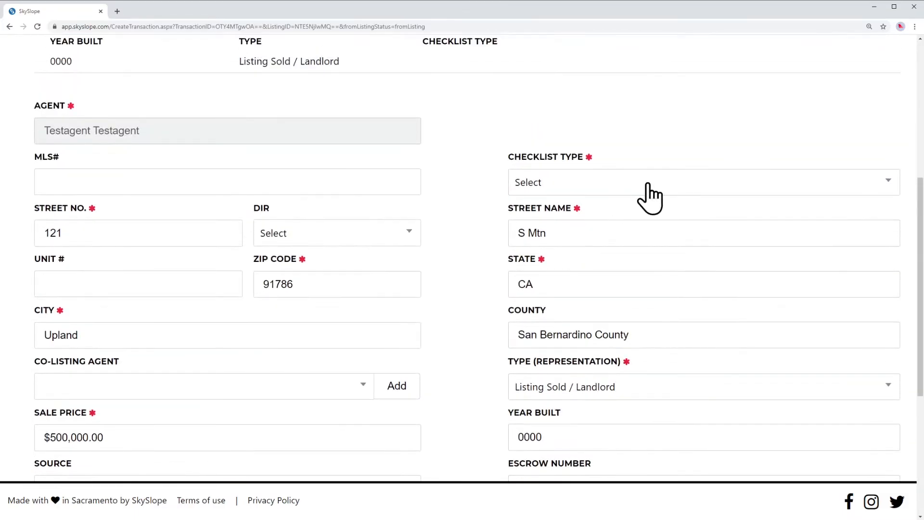
{"action": "left_click", "coordinate": [643, 182]}
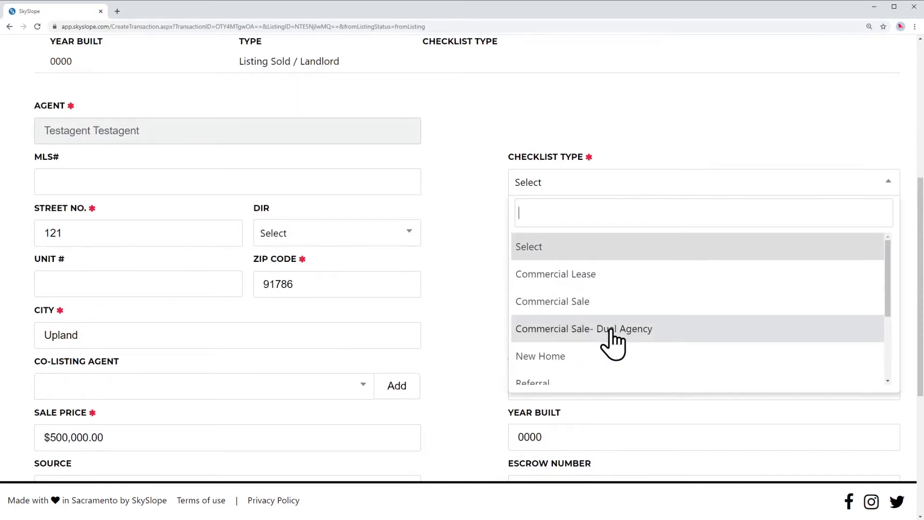
{"action": "scroll", "coordinate": [613, 344], "scroll_direction": "down", "scroll_amount": 1}
{"action": "scroll", "coordinate": [613, 332], "scroll_direction": "down", "scroll_amount": 1}
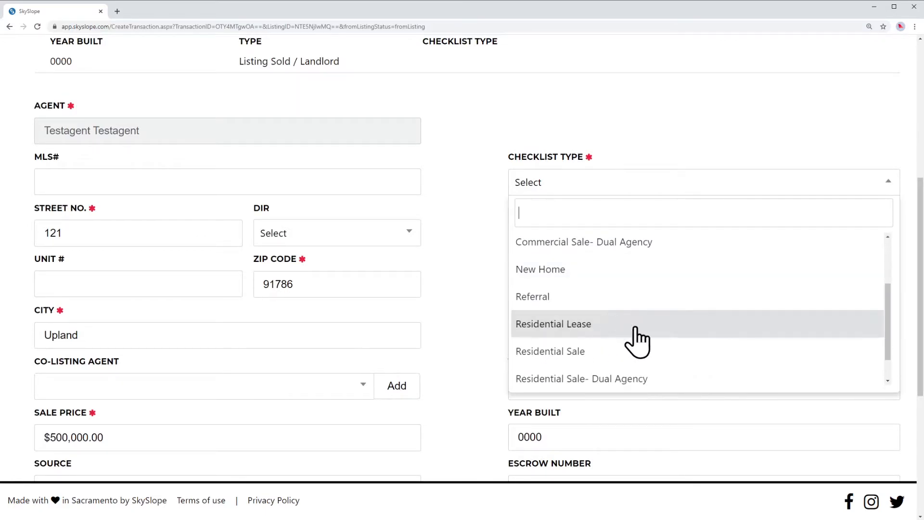
{"action": "scroll", "coordinate": [596, 339], "scroll_direction": "down", "scroll_amount": 1}
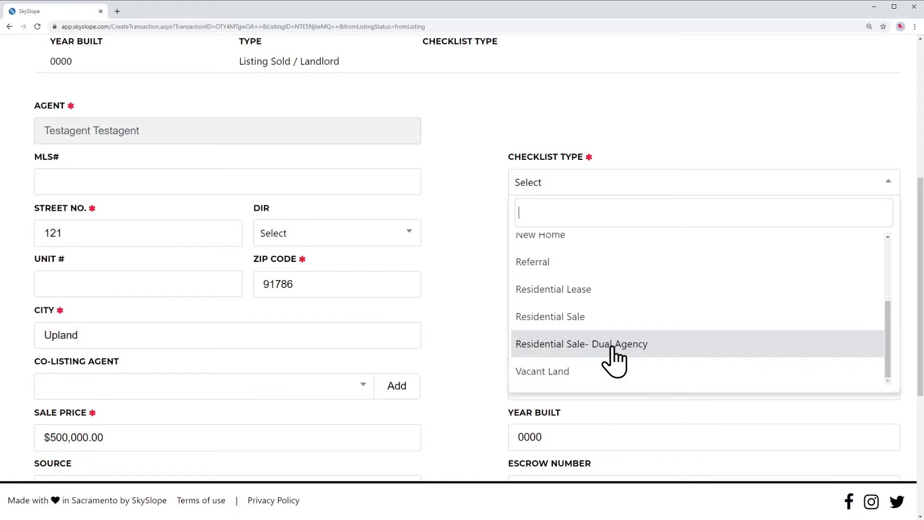
{"action": "scroll", "coordinate": [610, 319], "scroll_direction": "up", "scroll_amount": 3}
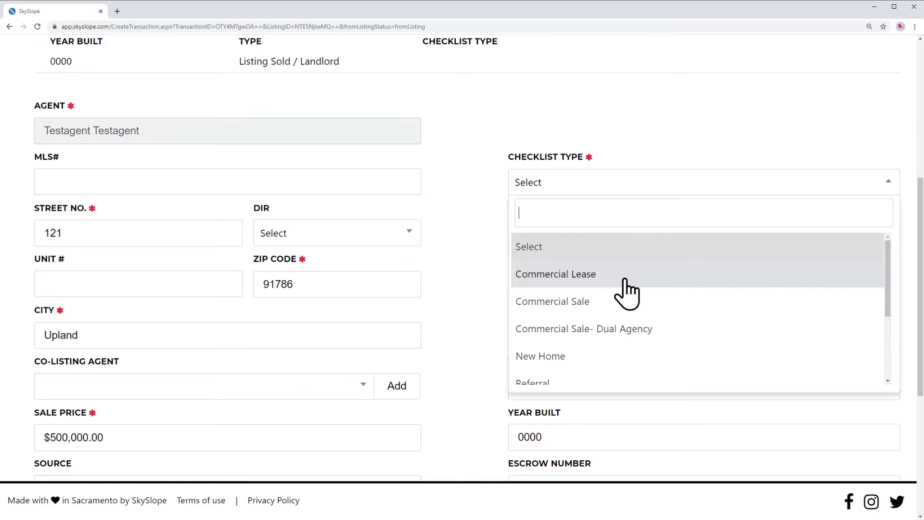
{"action": "scroll", "coordinate": [616, 327], "scroll_direction": "down", "scroll_amount": 3}
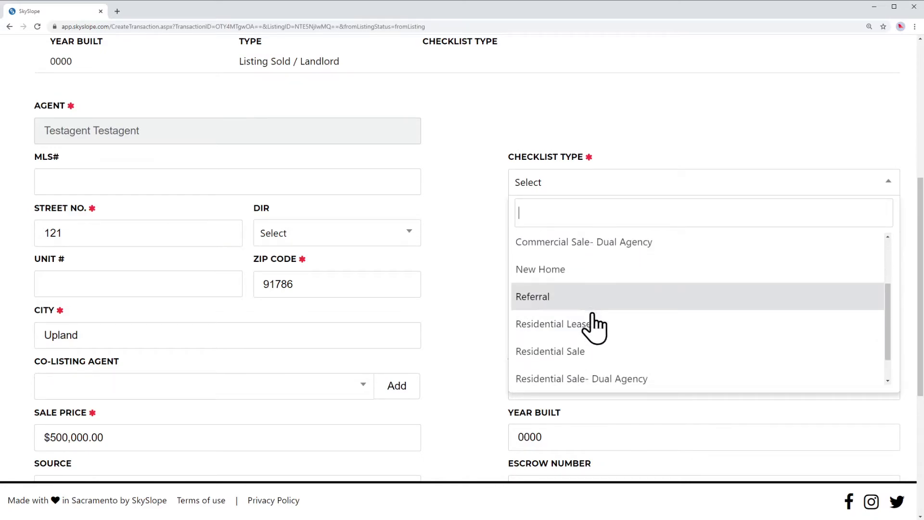
{"action": "scroll", "coordinate": [601, 336], "scroll_direction": "down", "scroll_amount": 2}
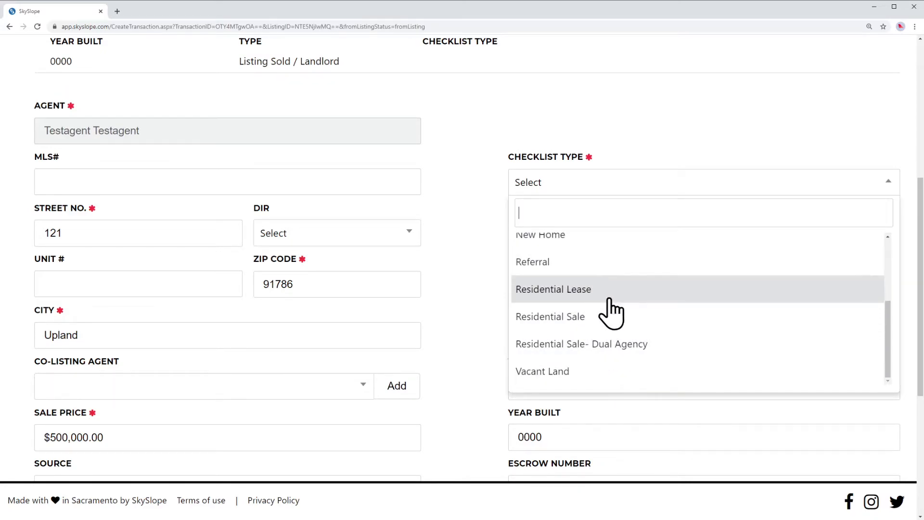
{"action": "left_click", "coordinate": [549, 318]}
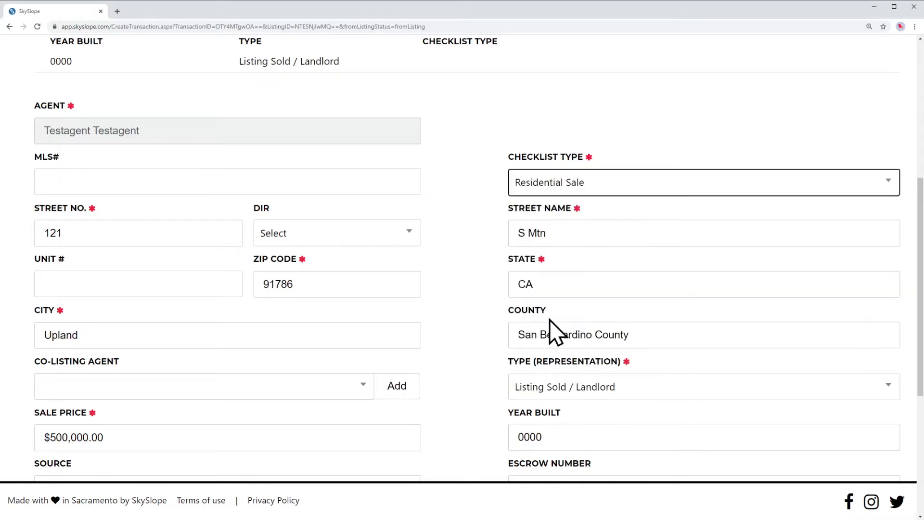
Keep Listing Sold / Landlord as the representation type.
{"action": "scroll", "coordinate": [454, 246], "scroll_direction": "down", "scroll_amount": 2}
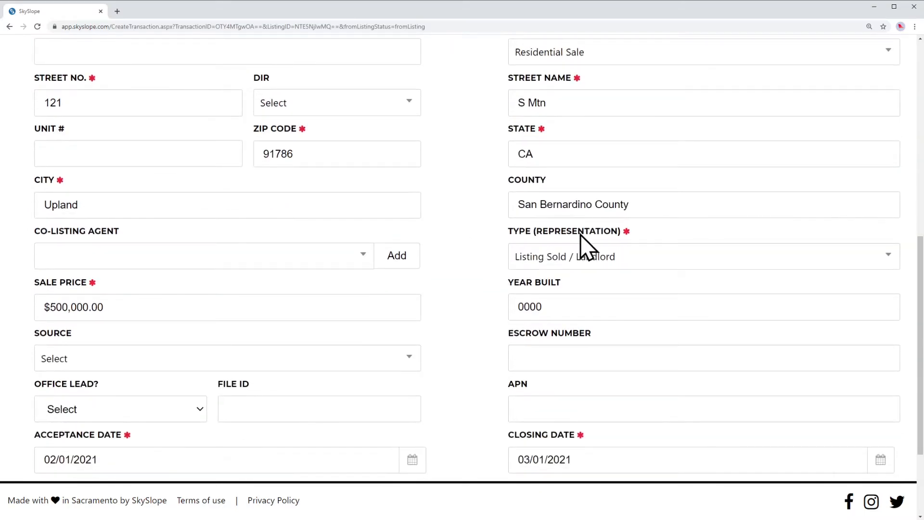
{"action": "left_click", "coordinate": [570, 258]}
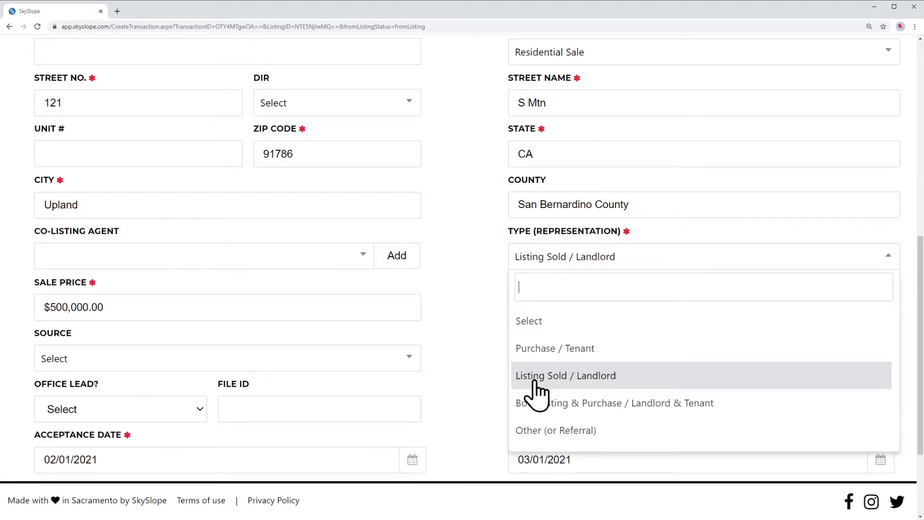
{"action": "left_click", "coordinate": [558, 378]}
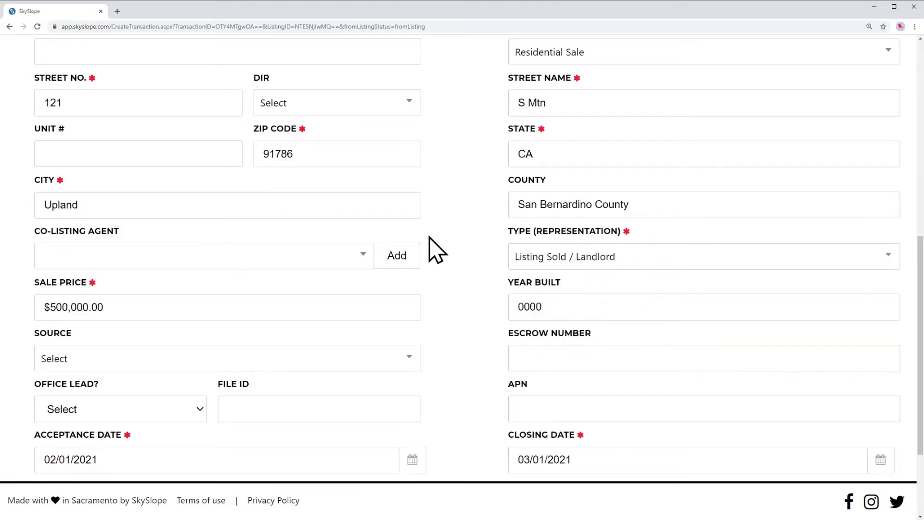
{"action": "scroll", "coordinate": [452, 245], "scroll_direction": "down", "scroll_amount": 3}
{"action": "scroll", "coordinate": [445, 233], "scroll_direction": "up", "scroll_amount": 9}
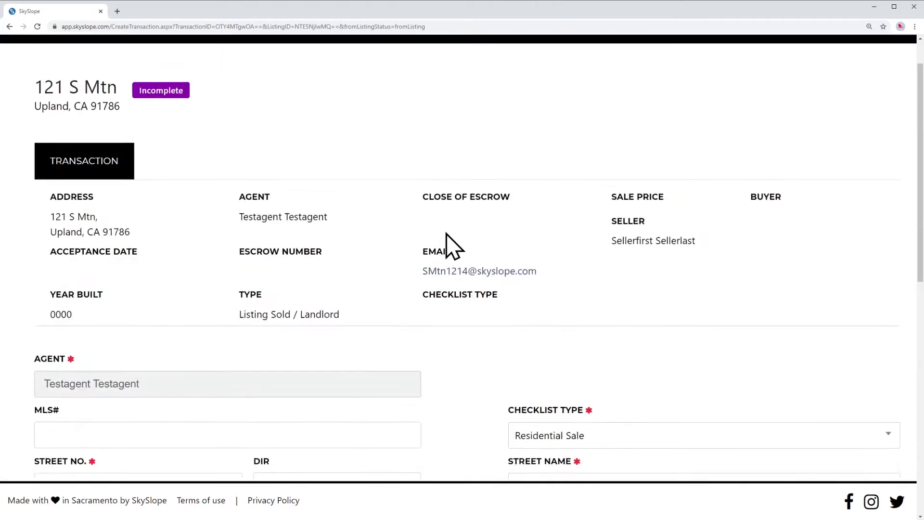
{"action": "scroll", "coordinate": [445, 233], "scroll_direction": "down", "scroll_amount": 6}
{"action": "scroll", "coordinate": [446, 233], "scroll_direction": "down", "scroll_amount": 3}
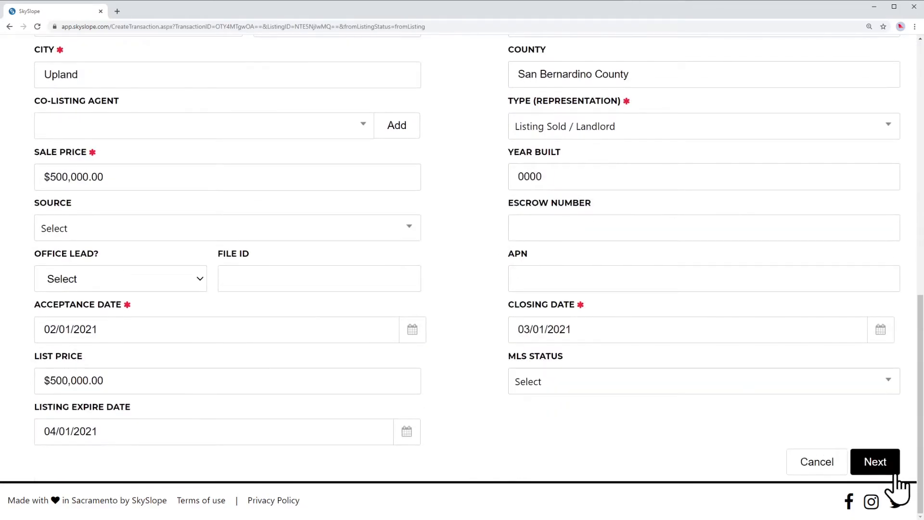
Advance to the transaction's contacts and open the Title / Escrow / Attorney contact form.
{"action": "left_click", "coordinate": [874, 461]}
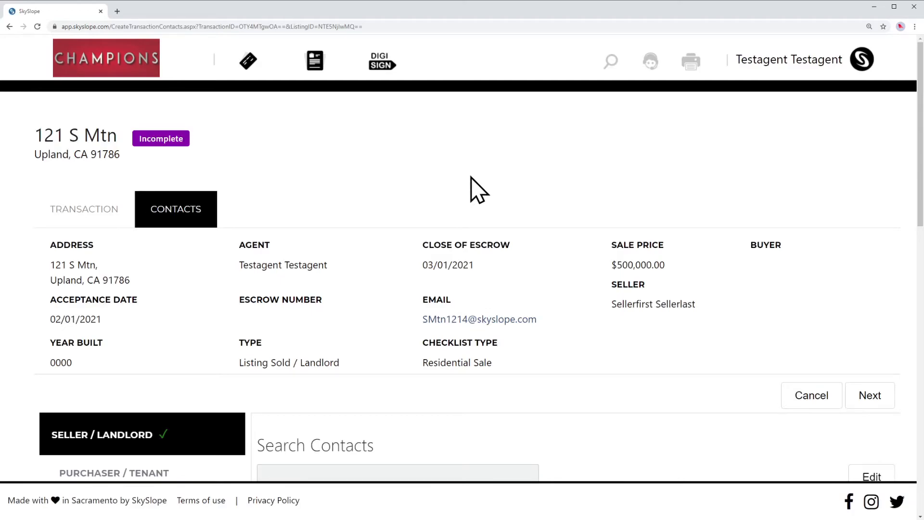
{"action": "scroll", "coordinate": [479, 190], "scroll_direction": "down", "scroll_amount": 3}
{"action": "scroll", "coordinate": [579, 230], "scroll_direction": "down", "scroll_amount": 3}
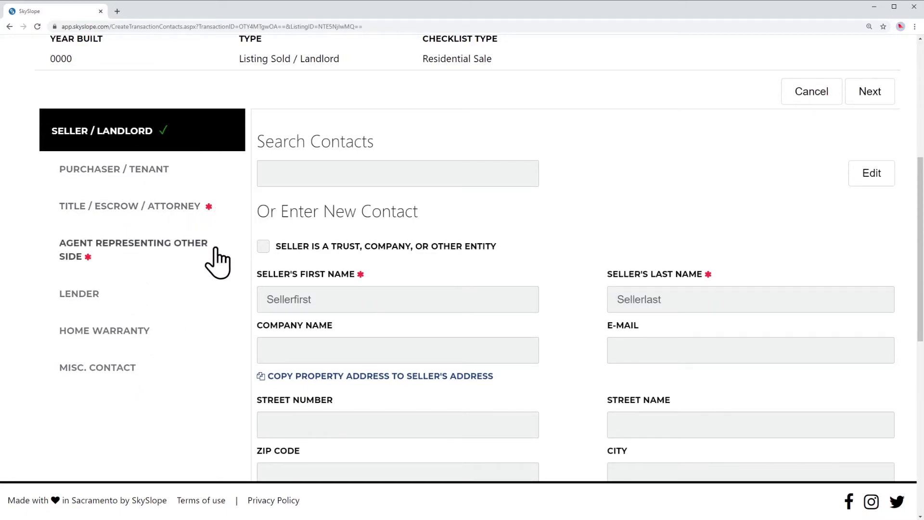
{"action": "left_click", "coordinate": [180, 209]}
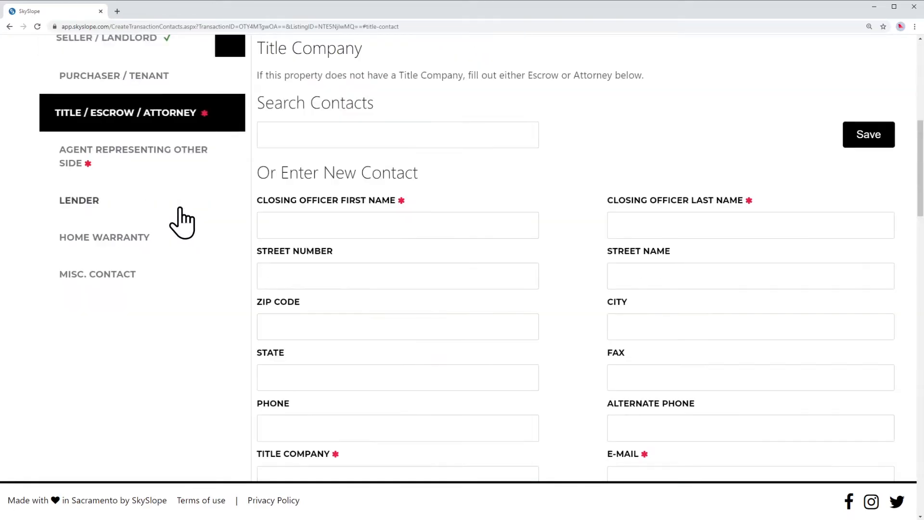
{"action": "scroll", "coordinate": [575, 178], "scroll_direction": "down", "scroll_amount": 1}
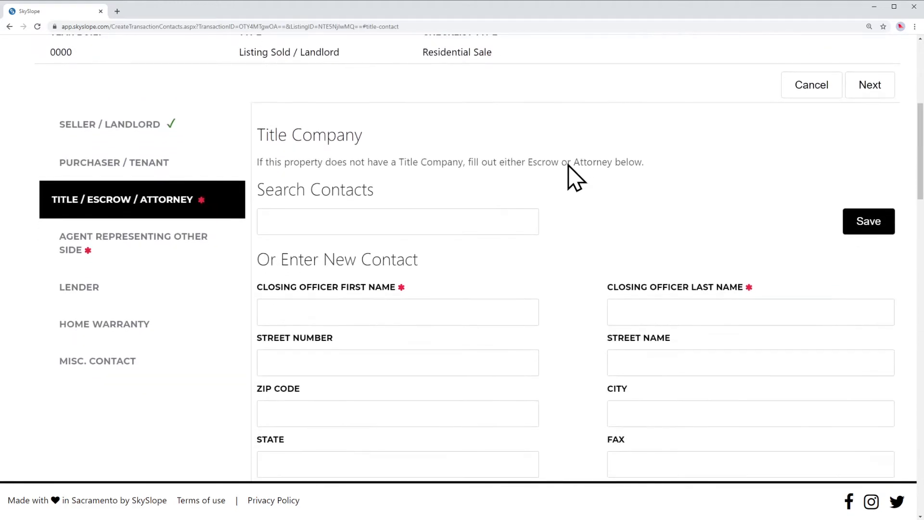
{"action": "scroll", "coordinate": [572, 212], "scroll_direction": "down", "scroll_amount": 1}
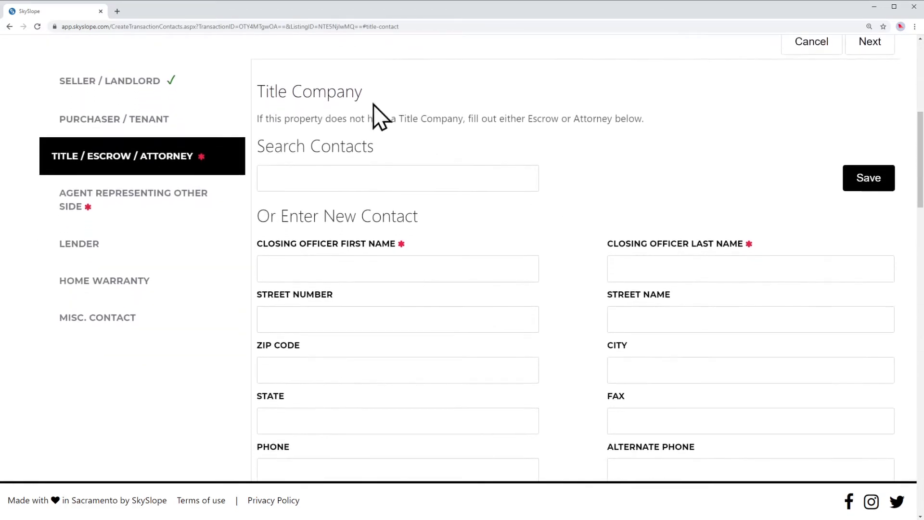
{"action": "left_click_drag", "start_coordinate": [259, 91], "coordinate": [385, 108]}
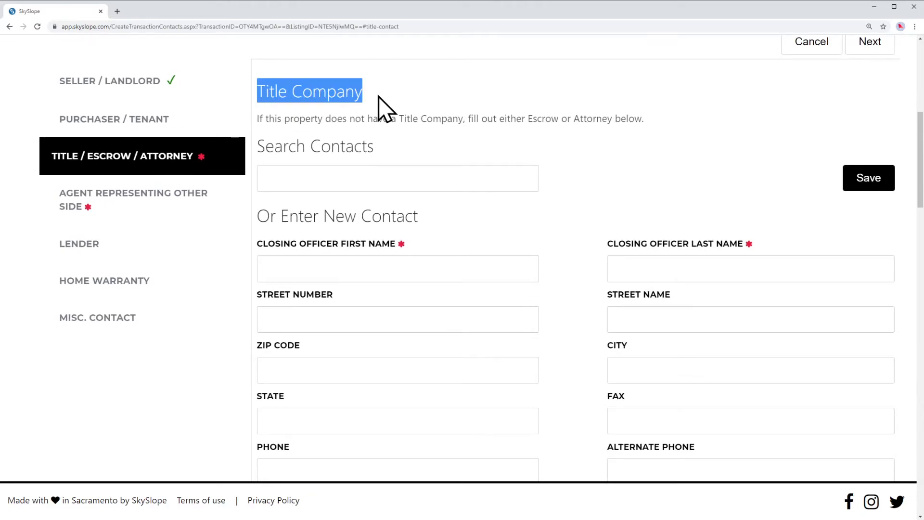
{"action": "left_click", "coordinate": [542, 93]}
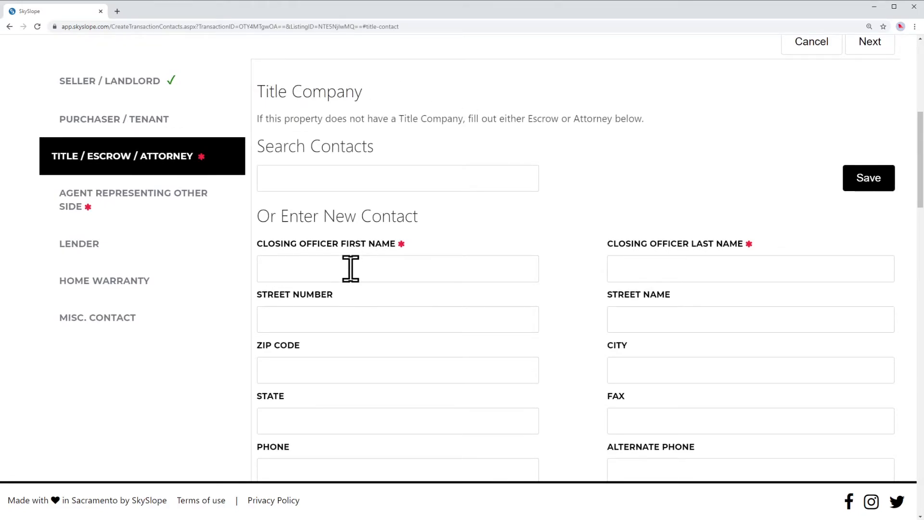
{"action": "scroll", "coordinate": [919, 137], "scroll_direction": "down", "scroll_amount": 2}
{"action": "left_click_drag", "start_coordinate": [919, 142], "coordinate": [910, 162]}
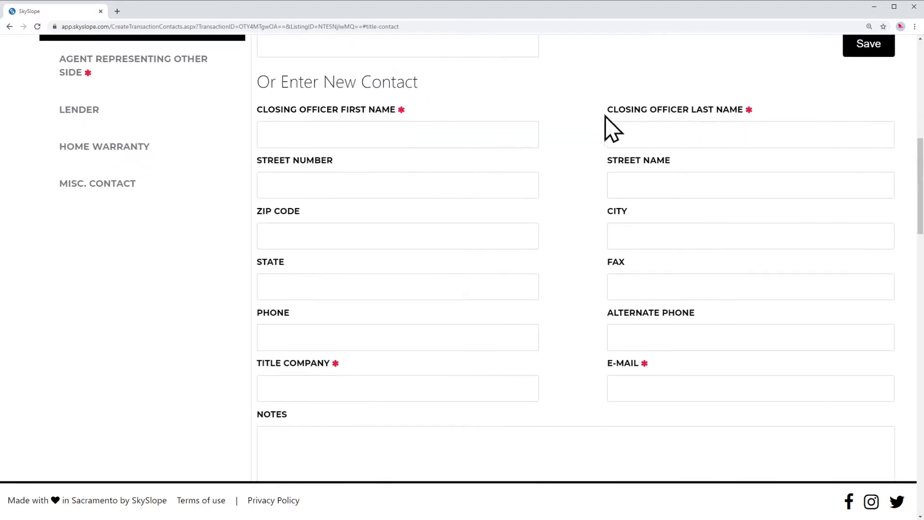
{"action": "scroll", "coordinate": [566, 128], "scroll_direction": "up", "scroll_amount": 1}
{"action": "scroll", "coordinate": [553, 124], "scroll_direction": "up", "scroll_amount": 1}
{"action": "left_click_drag", "start_coordinate": [258, 45], "coordinate": [362, 45]}
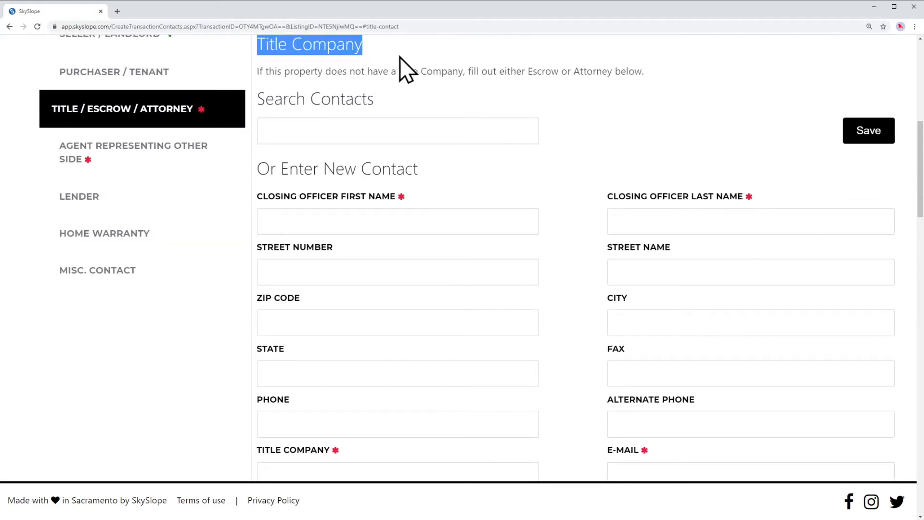
{"action": "left_click", "coordinate": [577, 121]}
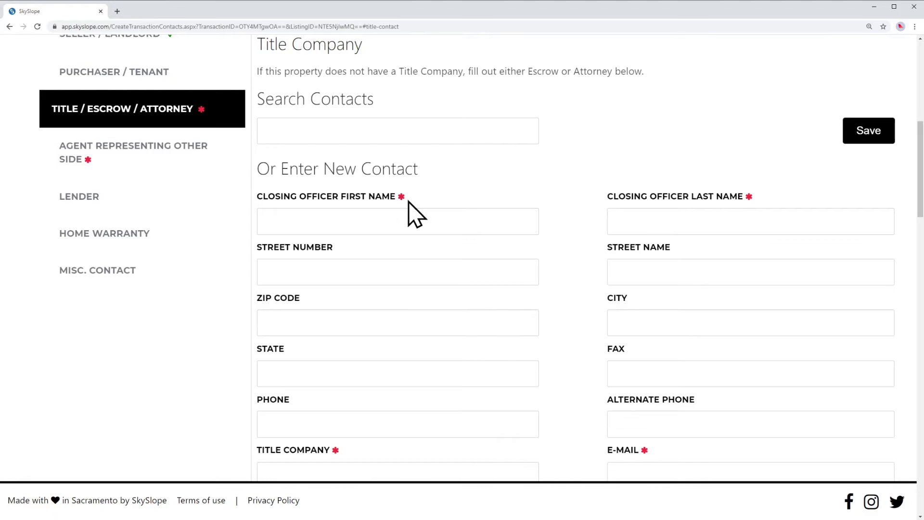
Enter the closing officer's first and last name, title company Legacy First Escrow, Inc., and e-mail, then save.
{"action": "left_click", "coordinate": [340, 219]}
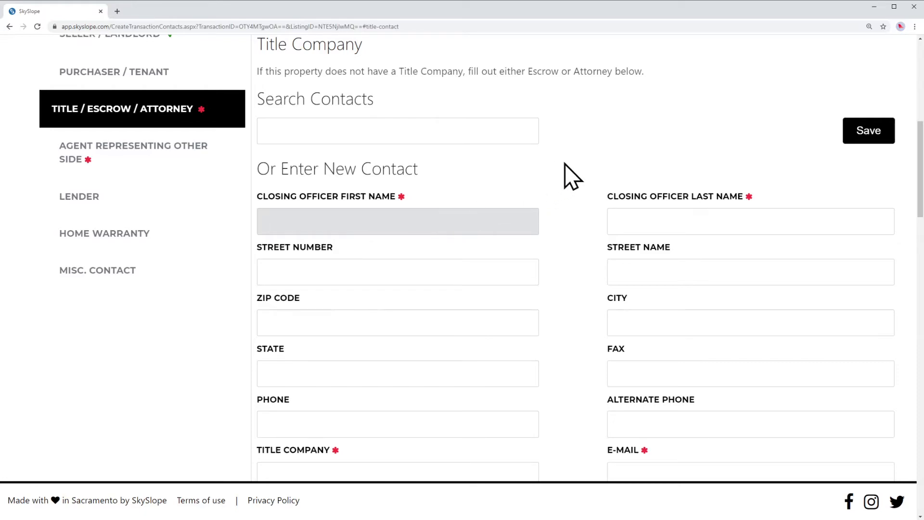
{"action": "key", "text": "Tab"}
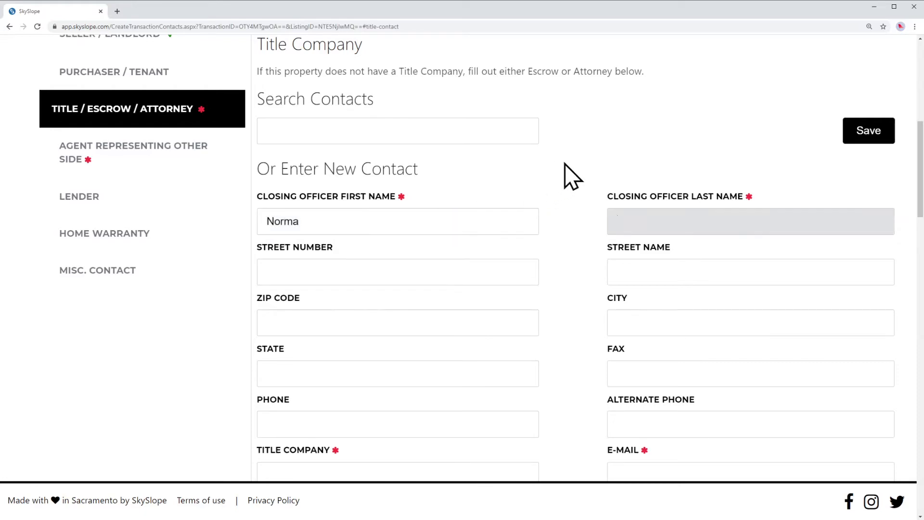
{"action": "scroll", "coordinate": [555, 179], "scroll_direction": "down", "scroll_amount": 3}
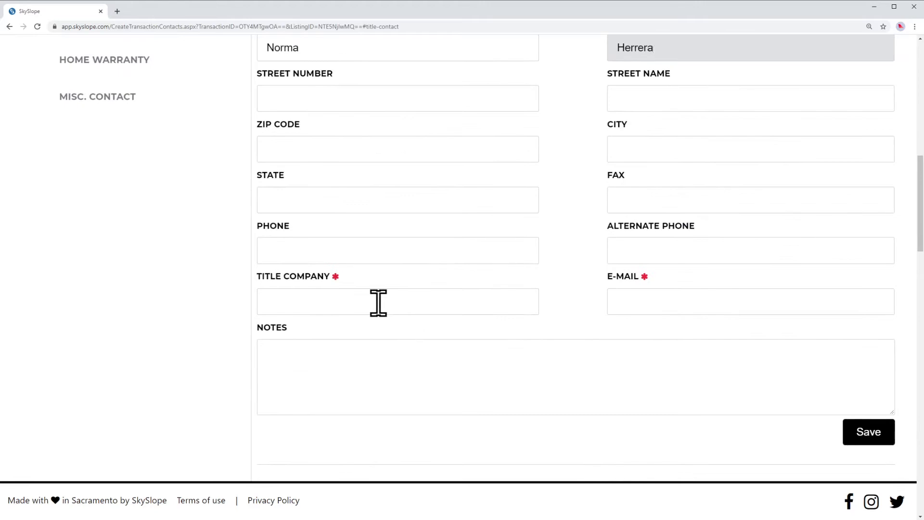
{"action": "left_click", "coordinate": [375, 302]}
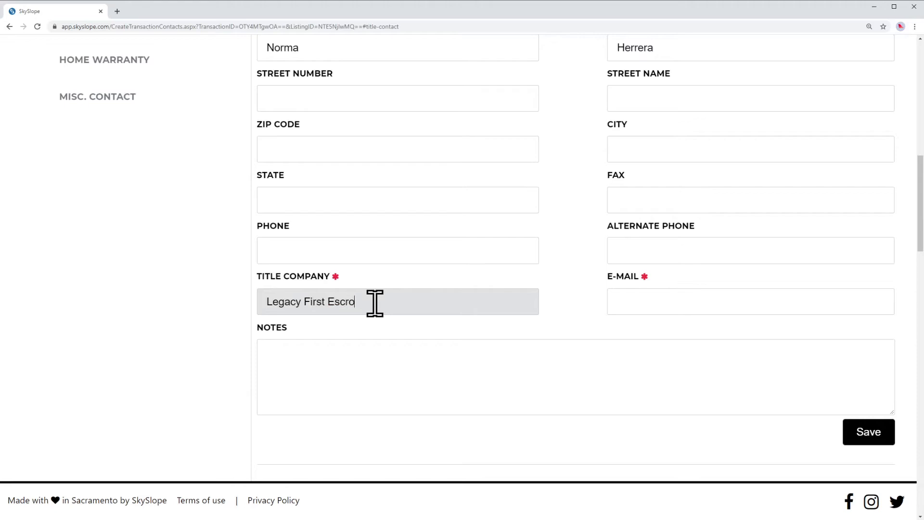
{"action": "key", "text": "Tab"}
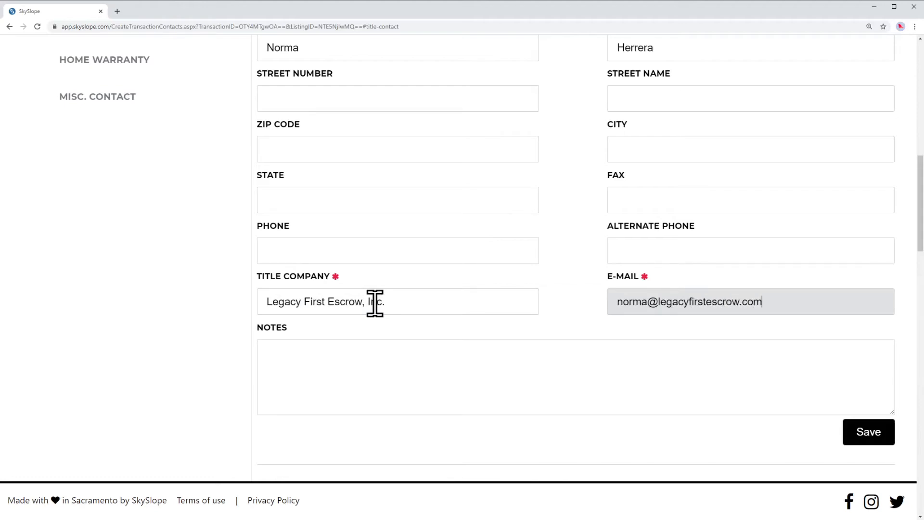
{"action": "key", "text": "shift+Tab"}
{"action": "key", "text": "shift+Tab"}
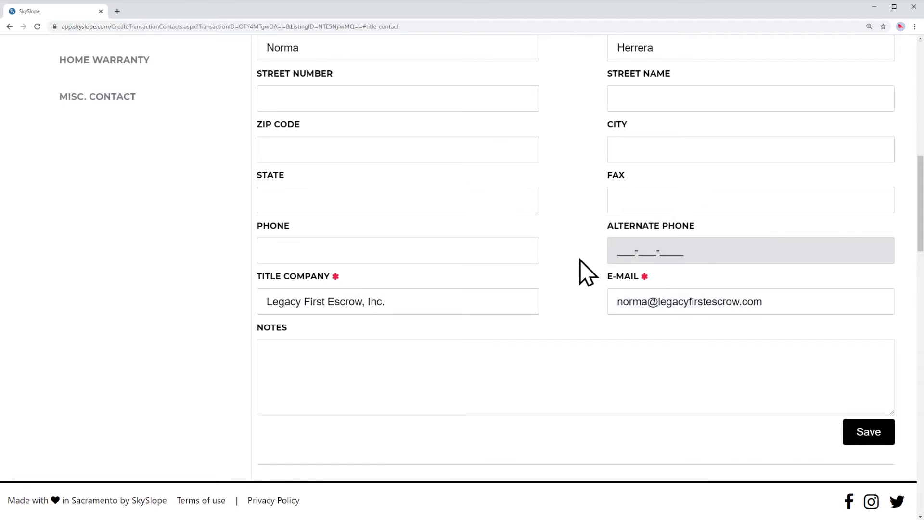
{"action": "left_click", "coordinate": [869, 438]}
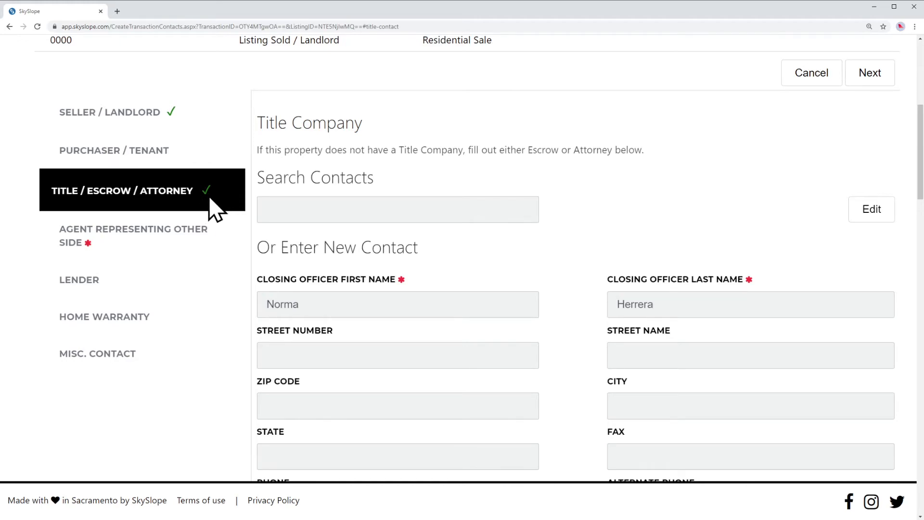
Save the agent representing the other side with names 'Firstname' and 'Lastname'.
{"action": "left_click", "coordinate": [109, 241]}
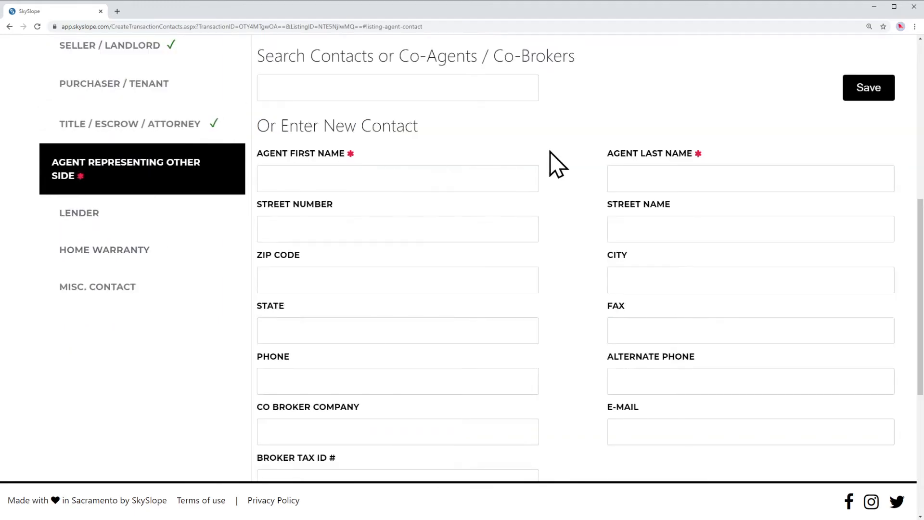
{"action": "left_click", "coordinate": [504, 179]}
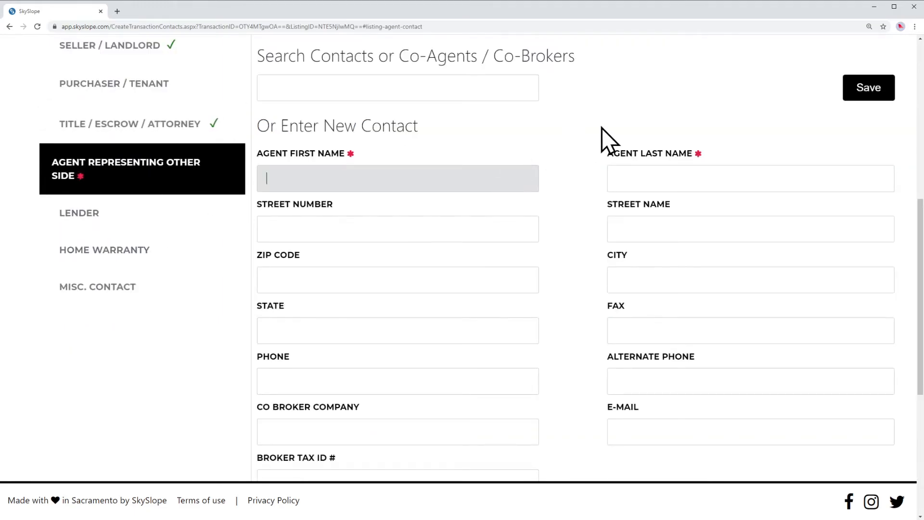
{"action": "type", "text": "Firstname"}
{"action": "key", "text": "Tab"}
{"action": "type", "text": "Lastname"}
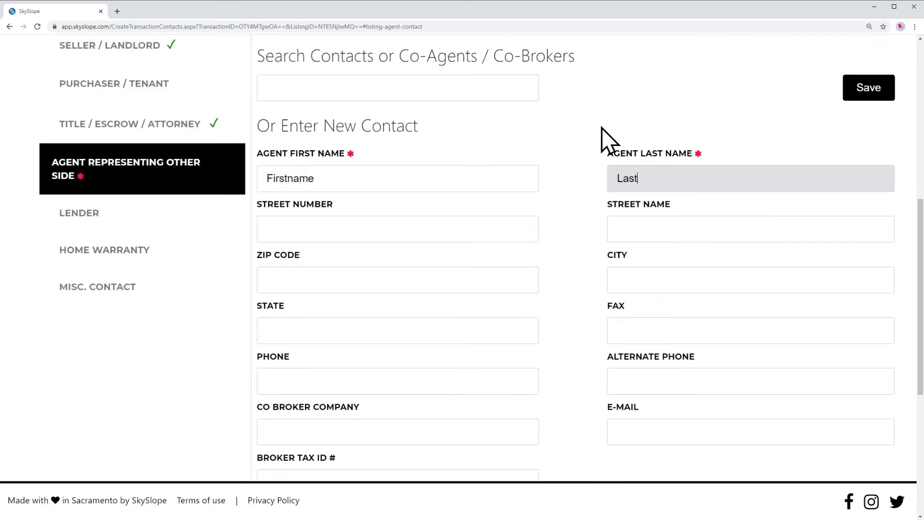
{"action": "left_click", "coordinate": [532, 192]}
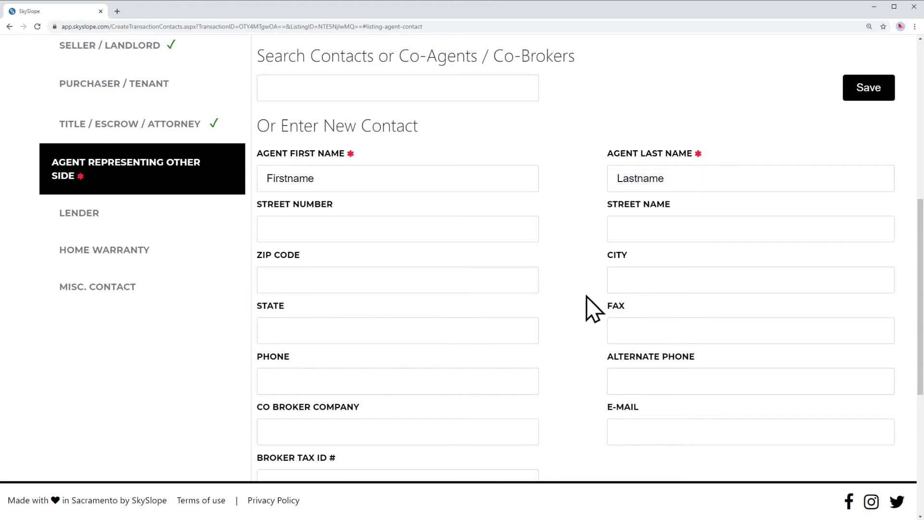
{"action": "scroll", "coordinate": [575, 270], "scroll_direction": "down", "scroll_amount": 2}
{"action": "scroll", "coordinate": [575, 270], "scroll_direction": "down", "scroll_amount": 2}
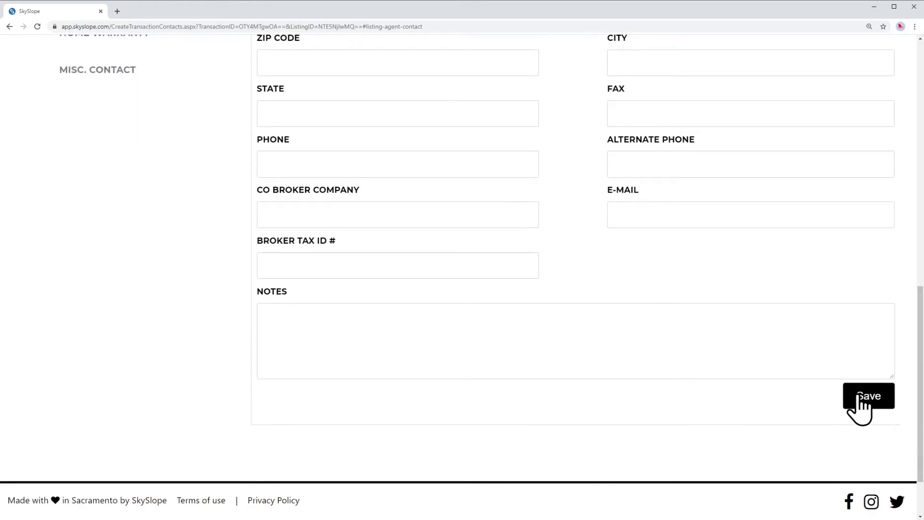
{"action": "left_click", "coordinate": [859, 397]}
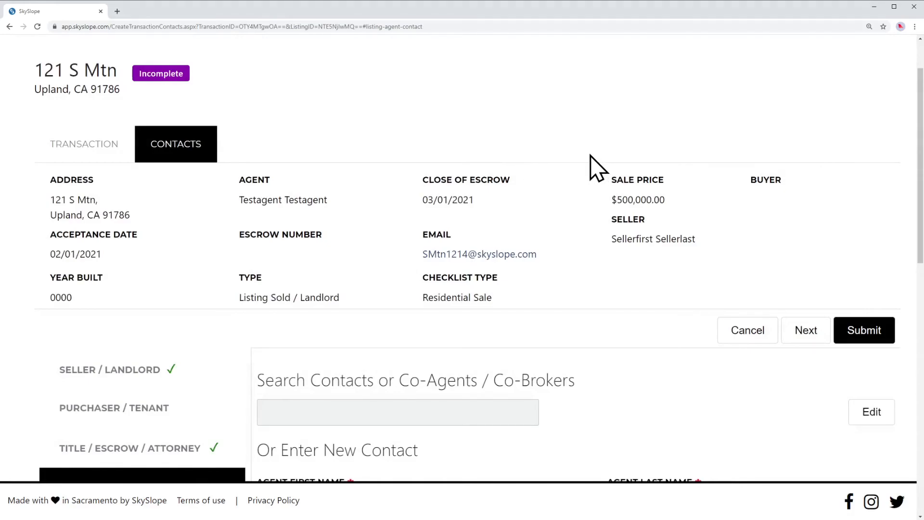
Submit the contacts to continue to the Commission Info page.
{"action": "scroll", "coordinate": [594, 166], "scroll_direction": "down", "scroll_amount": 6}
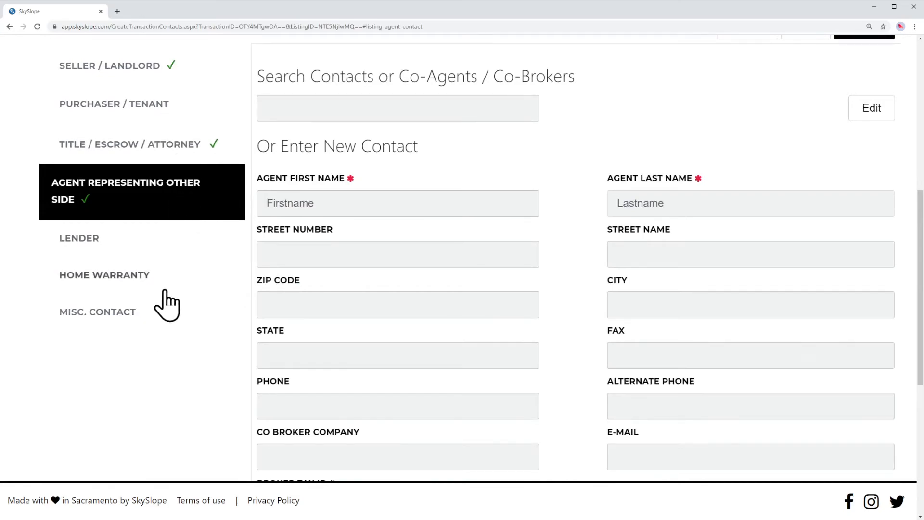
{"action": "scroll", "coordinate": [553, 183], "scroll_direction": "up", "scroll_amount": 3}
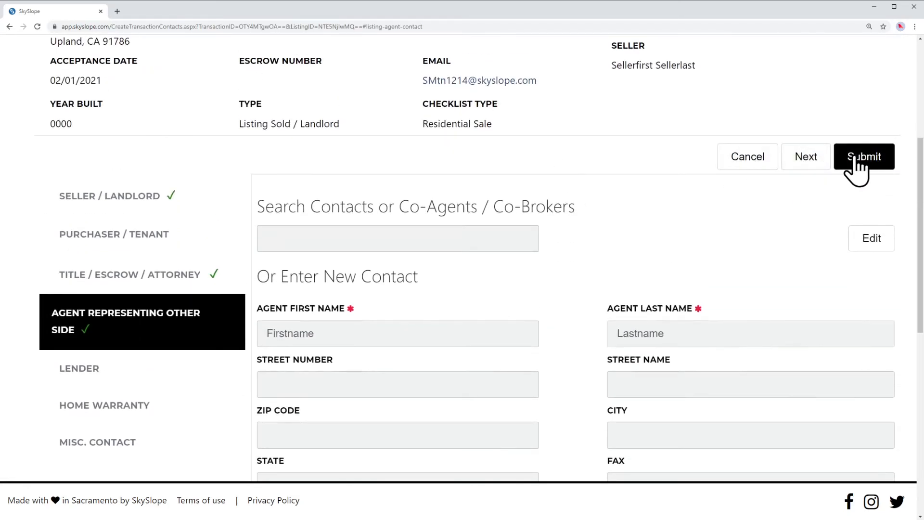
{"action": "left_click", "coordinate": [873, 160]}
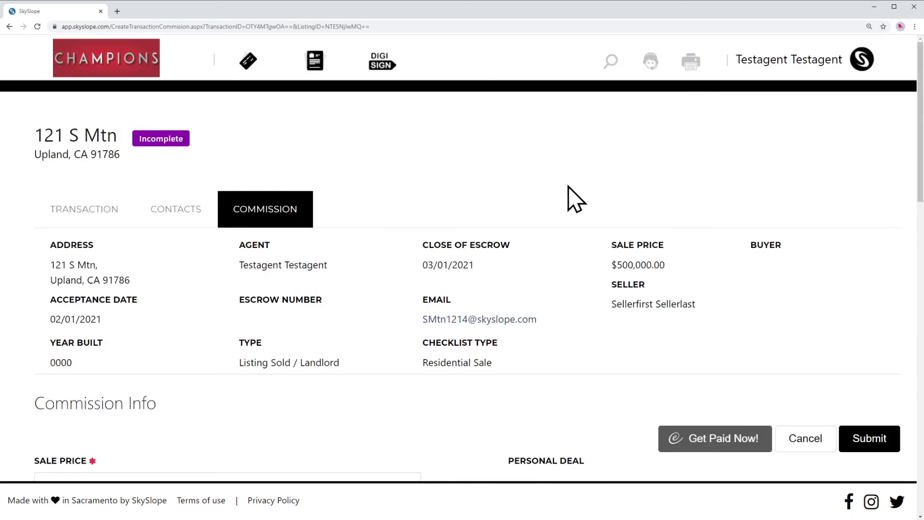
Replace both dollar commission amounts with 2.5% listing and sale commission percentages.
{"action": "scroll", "coordinate": [480, 233], "scroll_direction": "down", "scroll_amount": 6}
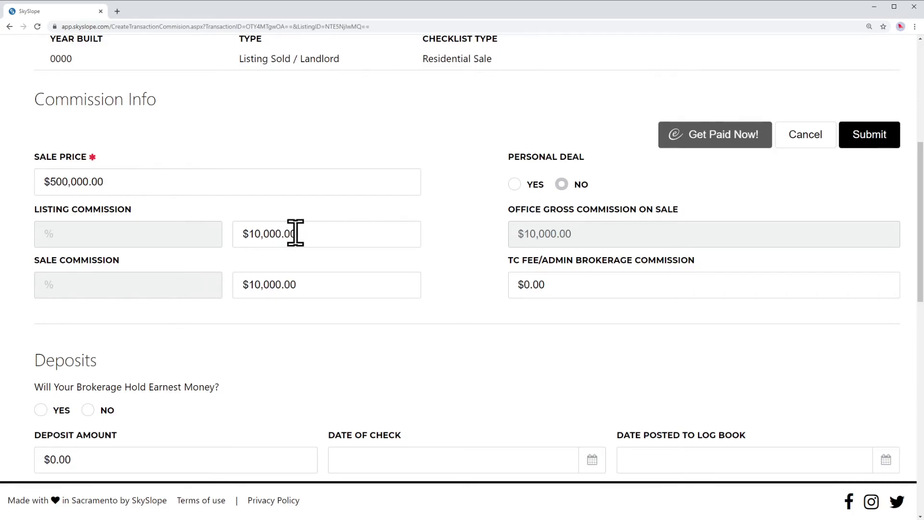
{"action": "left_click_drag", "start_coordinate": [310, 234], "coordinate": [230, 244]}
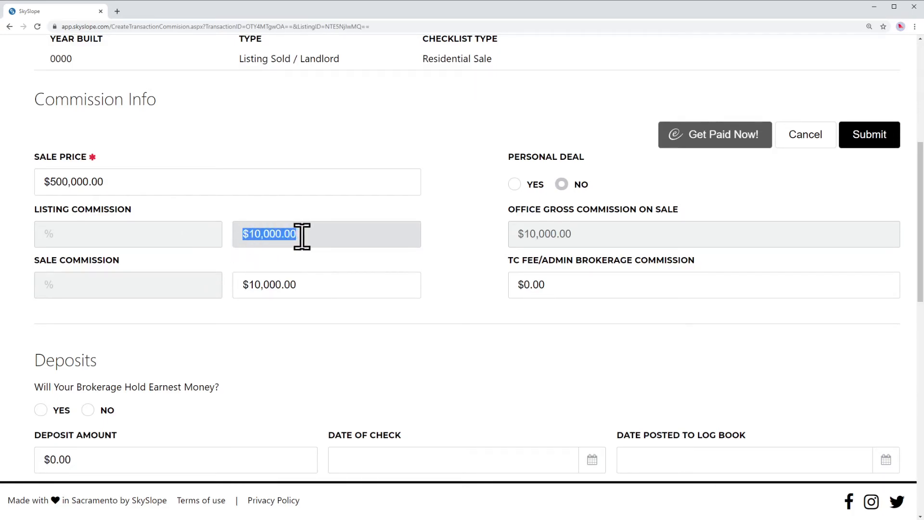
{"action": "key", "text": "BackSpace"}
{"action": "left_click_drag", "start_coordinate": [314, 284], "coordinate": [258, 285]}
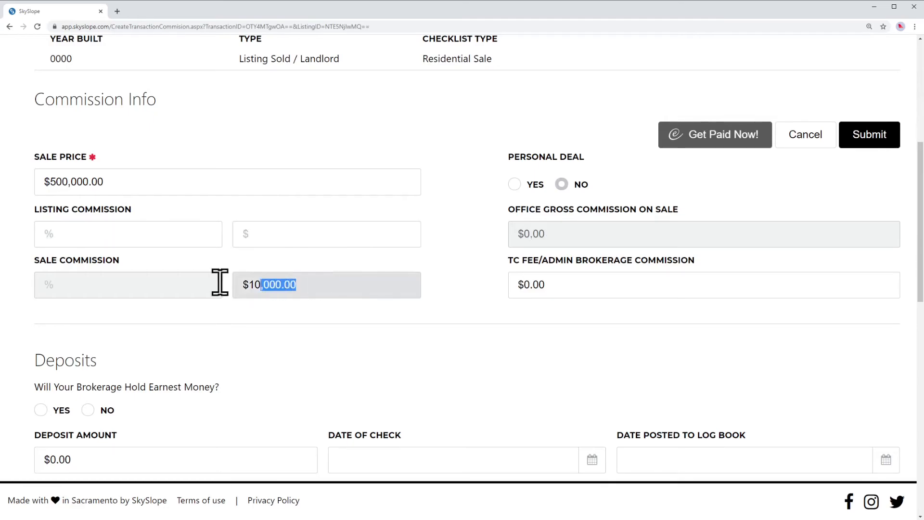
{"action": "key", "text": "BackSpace"}
{"action": "left_click", "coordinate": [419, 229]}
{"action": "left_click", "coordinate": [110, 236]}
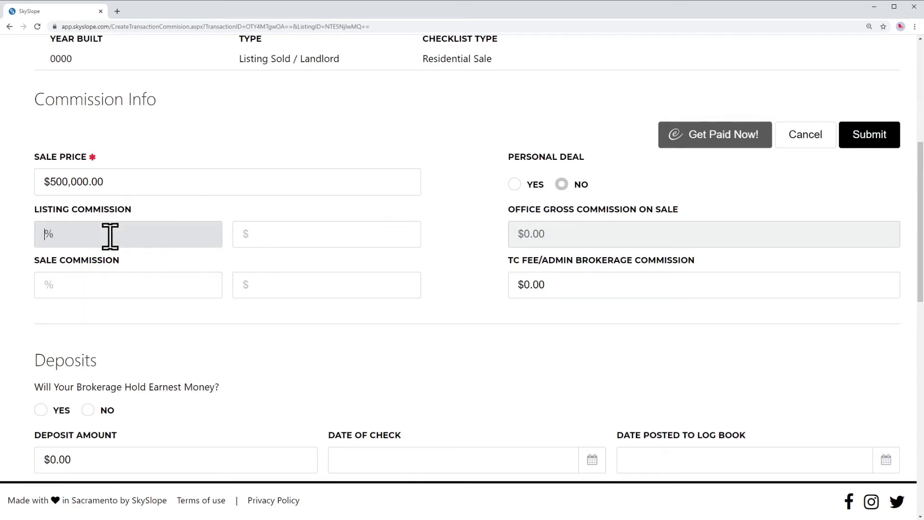
{"action": "type", "text": "2.5"}
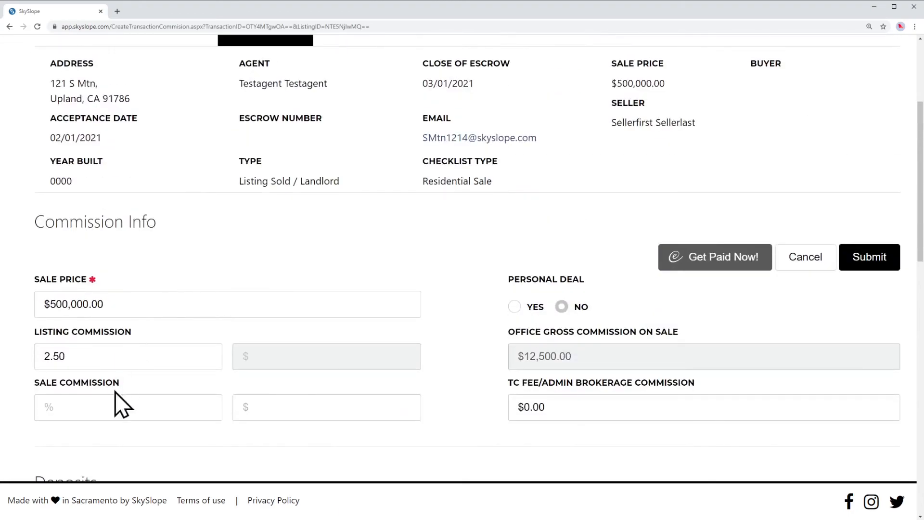
{"action": "left_click", "coordinate": [109, 402]}
{"action": "type", "text": "2.5"}
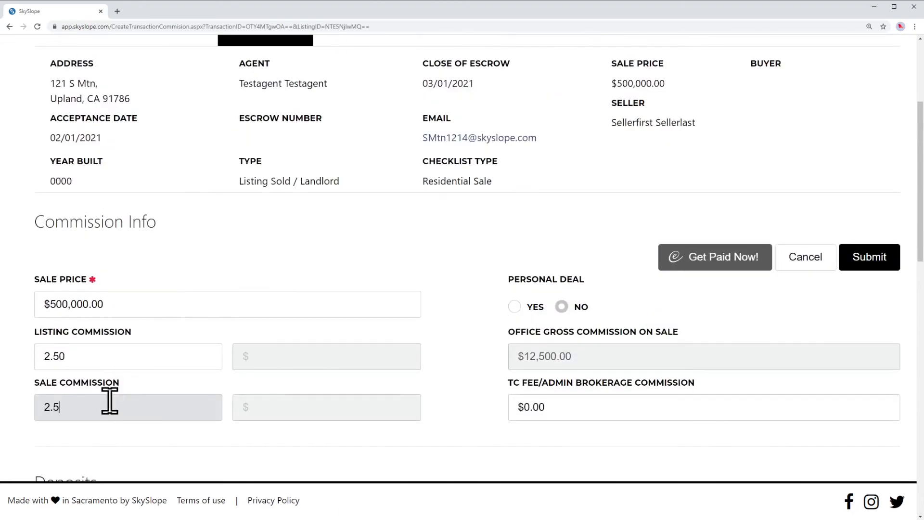
{"action": "left_click", "coordinate": [389, 257]}
Submit the commission info with the $12,500.00 office gross commission.
{"action": "scroll", "coordinate": [459, 255], "scroll_direction": "down", "scroll_amount": 3}
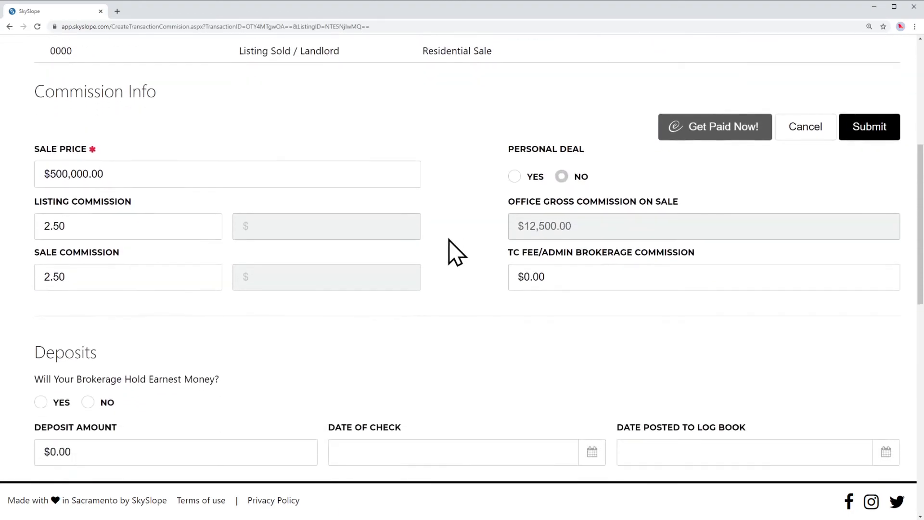
{"action": "scroll", "coordinate": [456, 233], "scroll_direction": "down", "scroll_amount": 3}
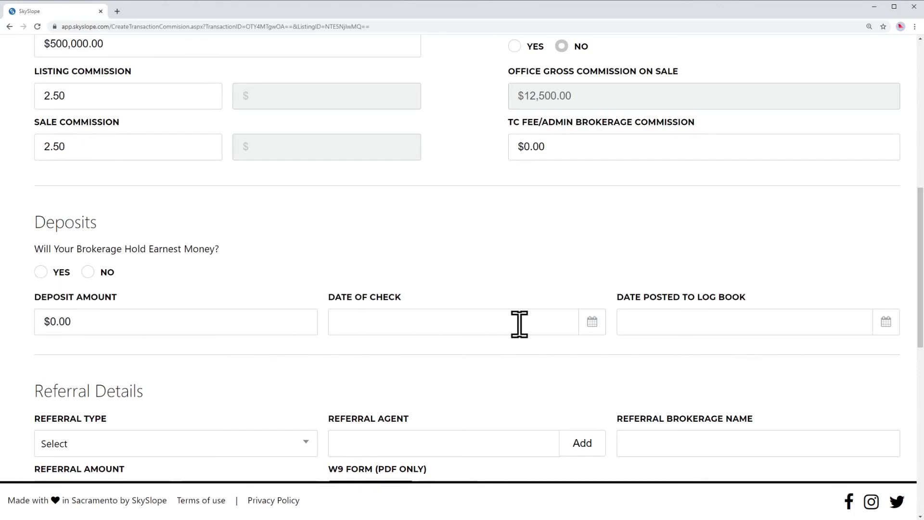
{"action": "scroll", "coordinate": [499, 248], "scroll_direction": "down", "scroll_amount": 1}
{"action": "scroll", "coordinate": [500, 255], "scroll_direction": "down", "scroll_amount": 5}
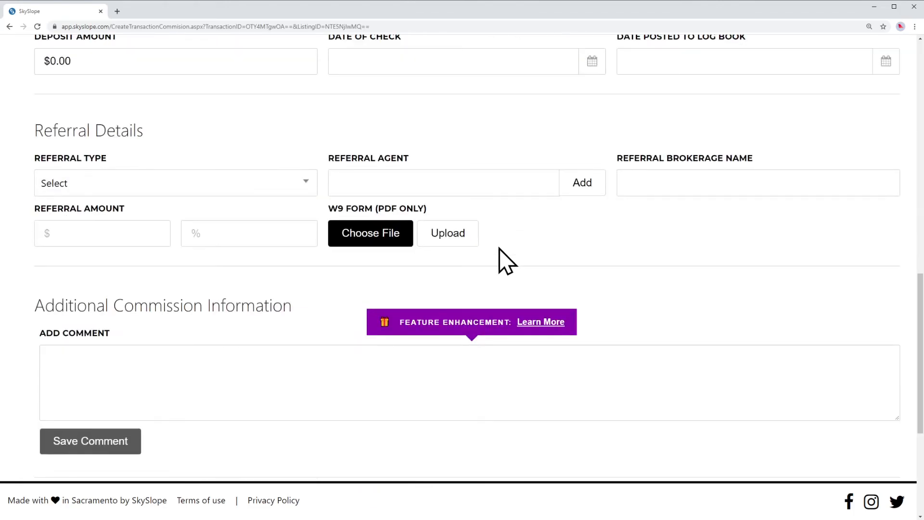
{"action": "scroll", "coordinate": [500, 255], "scroll_direction": "up", "scroll_amount": 11}
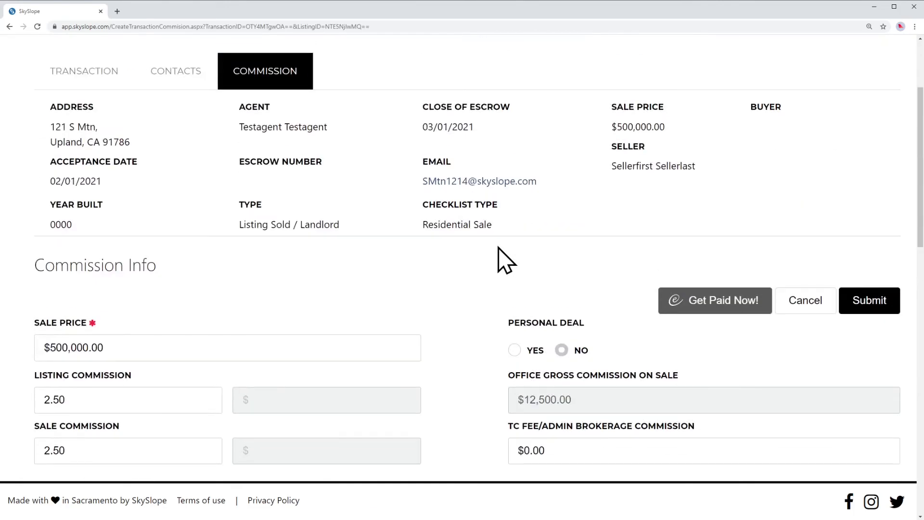
{"action": "left_click", "coordinate": [874, 304]}
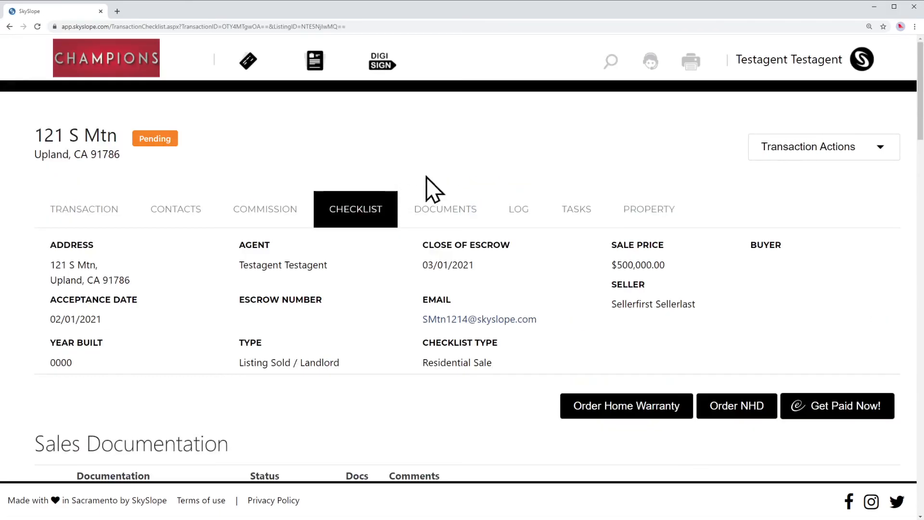
Scroll through the checklist's 40 Sales Documentation and Listing Documentation items.
{"action": "scroll", "coordinate": [462, 168], "scroll_direction": "down", "scroll_amount": 5}
{"action": "scroll", "coordinate": [486, 165], "scroll_direction": "down", "scroll_amount": 1}
{"action": "scroll", "coordinate": [787, 186], "scroll_direction": "down", "scroll_amount": 2}
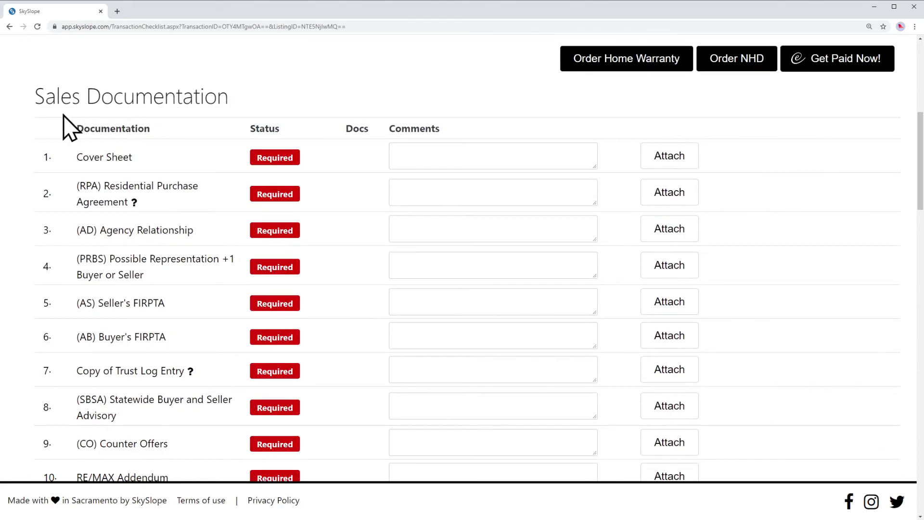
{"action": "scroll", "coordinate": [107, 193], "scroll_direction": "down", "scroll_amount": 5}
{"action": "scroll", "coordinate": [111, 195], "scroll_direction": "down", "scroll_amount": 20}
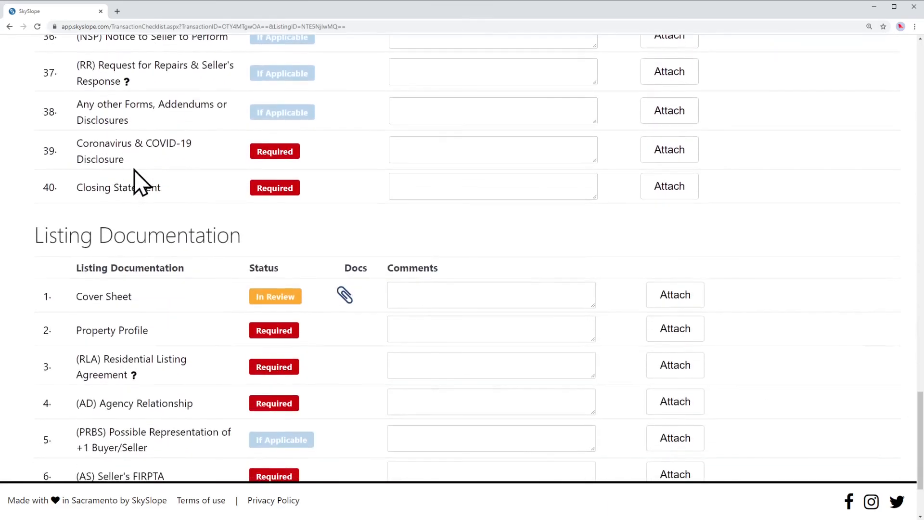
{"action": "left_click_drag", "start_coordinate": [44, 234], "coordinate": [240, 235]}
{"action": "scroll", "coordinate": [250, 248], "scroll_direction": "down", "scroll_amount": 2}
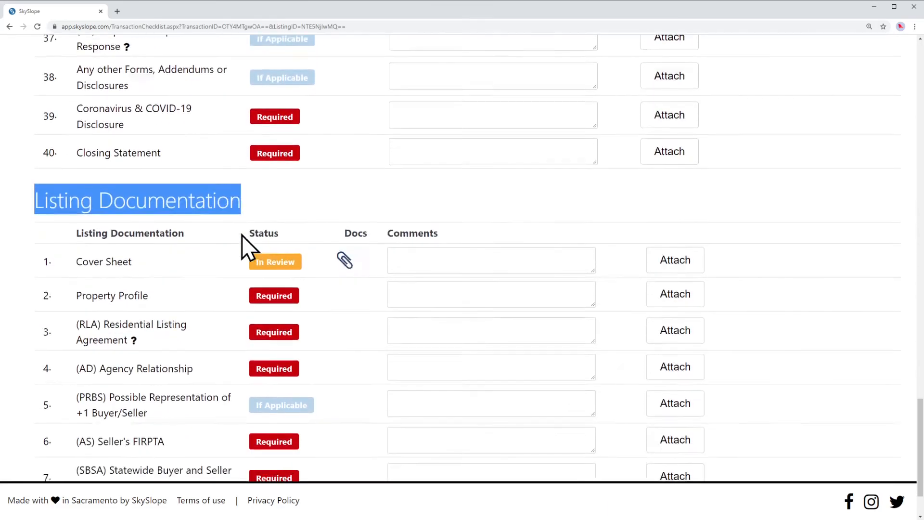
{"action": "scroll", "coordinate": [142, 242], "scroll_direction": "up", "scroll_amount": 20}
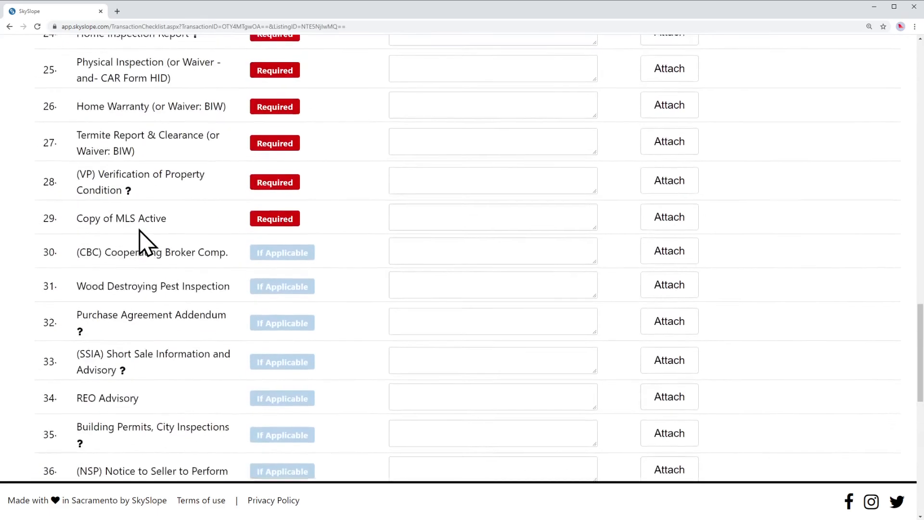
{"action": "scroll", "coordinate": [130, 268], "scroll_direction": "down", "scroll_amount": 4}
Dismiss the commission advance promotion and return to the top of the checklist.
{"action": "left_click_drag", "start_coordinate": [35, 237], "coordinate": [297, 216]}
{"action": "left_click", "coordinate": [313, 207]}
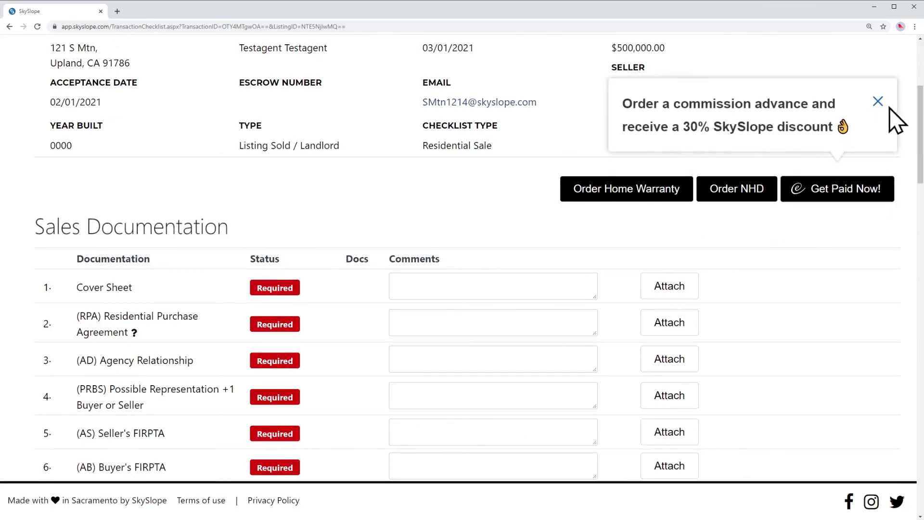
{"action": "left_click", "coordinate": [878, 104]}
{"action": "left_click_drag", "start_coordinate": [917, 104], "coordinate": [918, 57]}
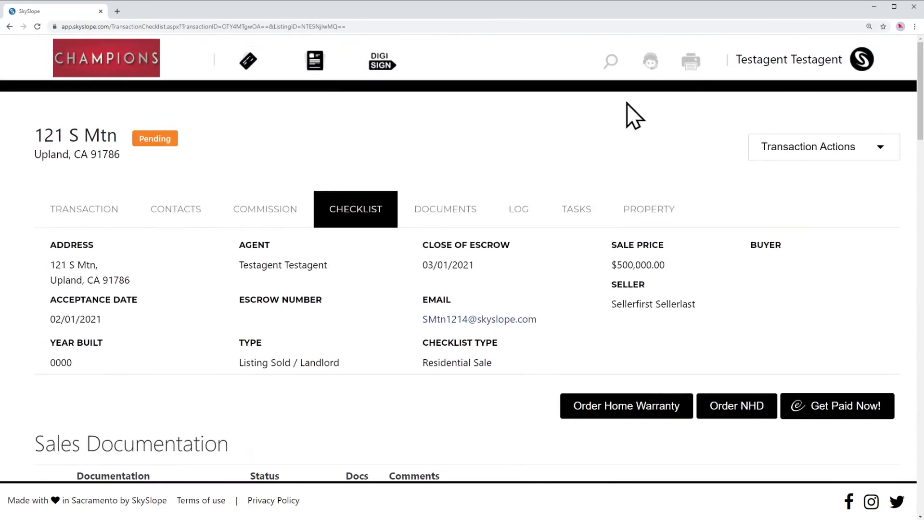